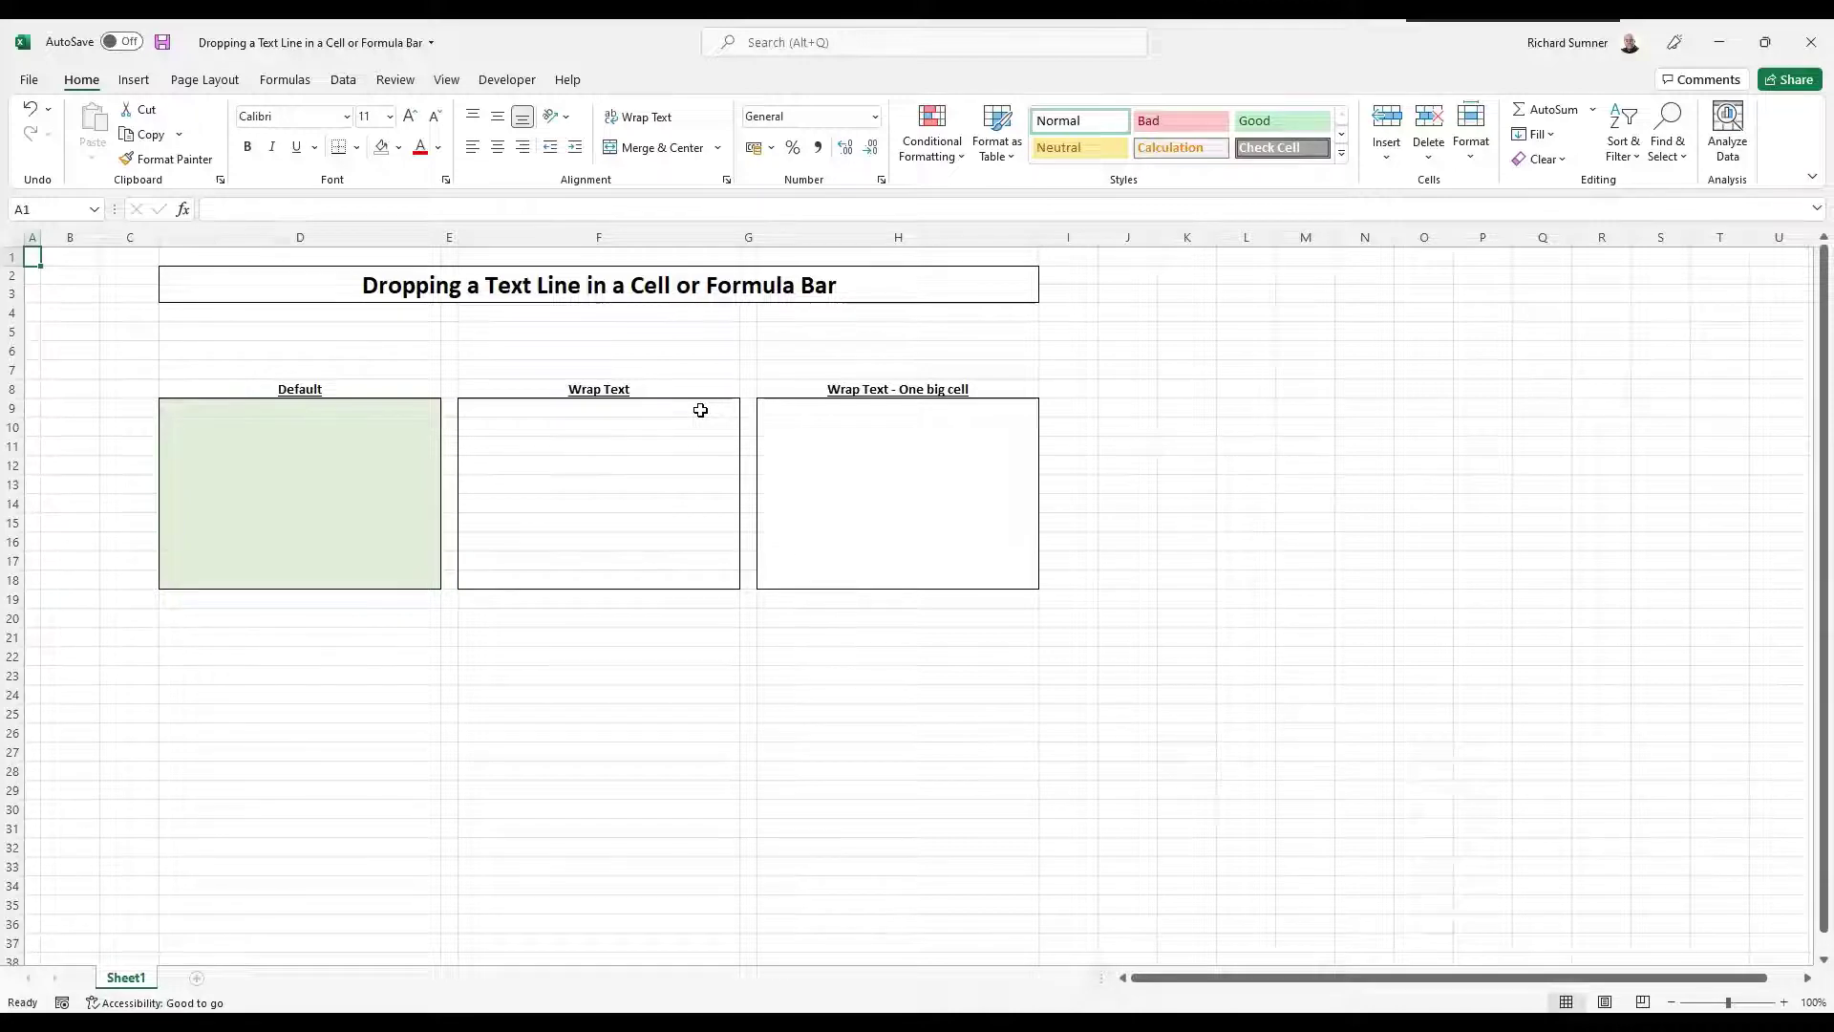
Enter 'Line 1' in cell F9 of the Wrap Text box and return the selection to F9.
click(651, 410)
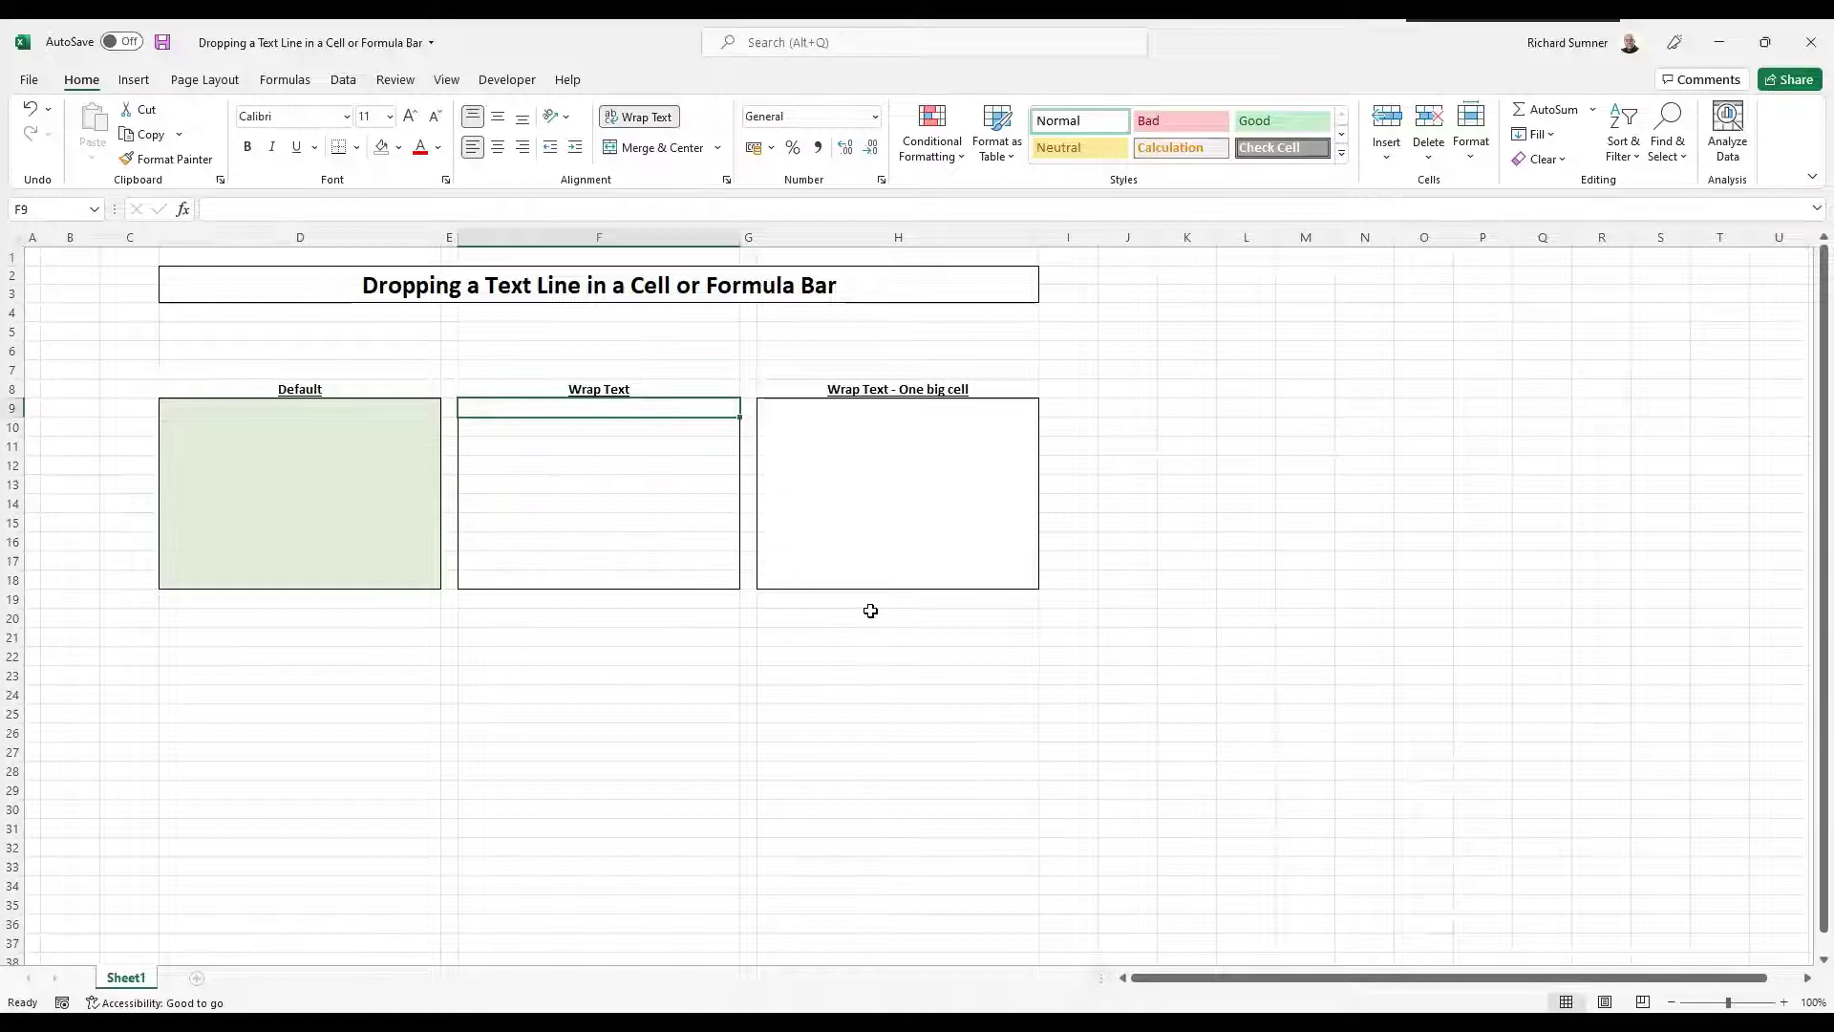
text(Line 1)
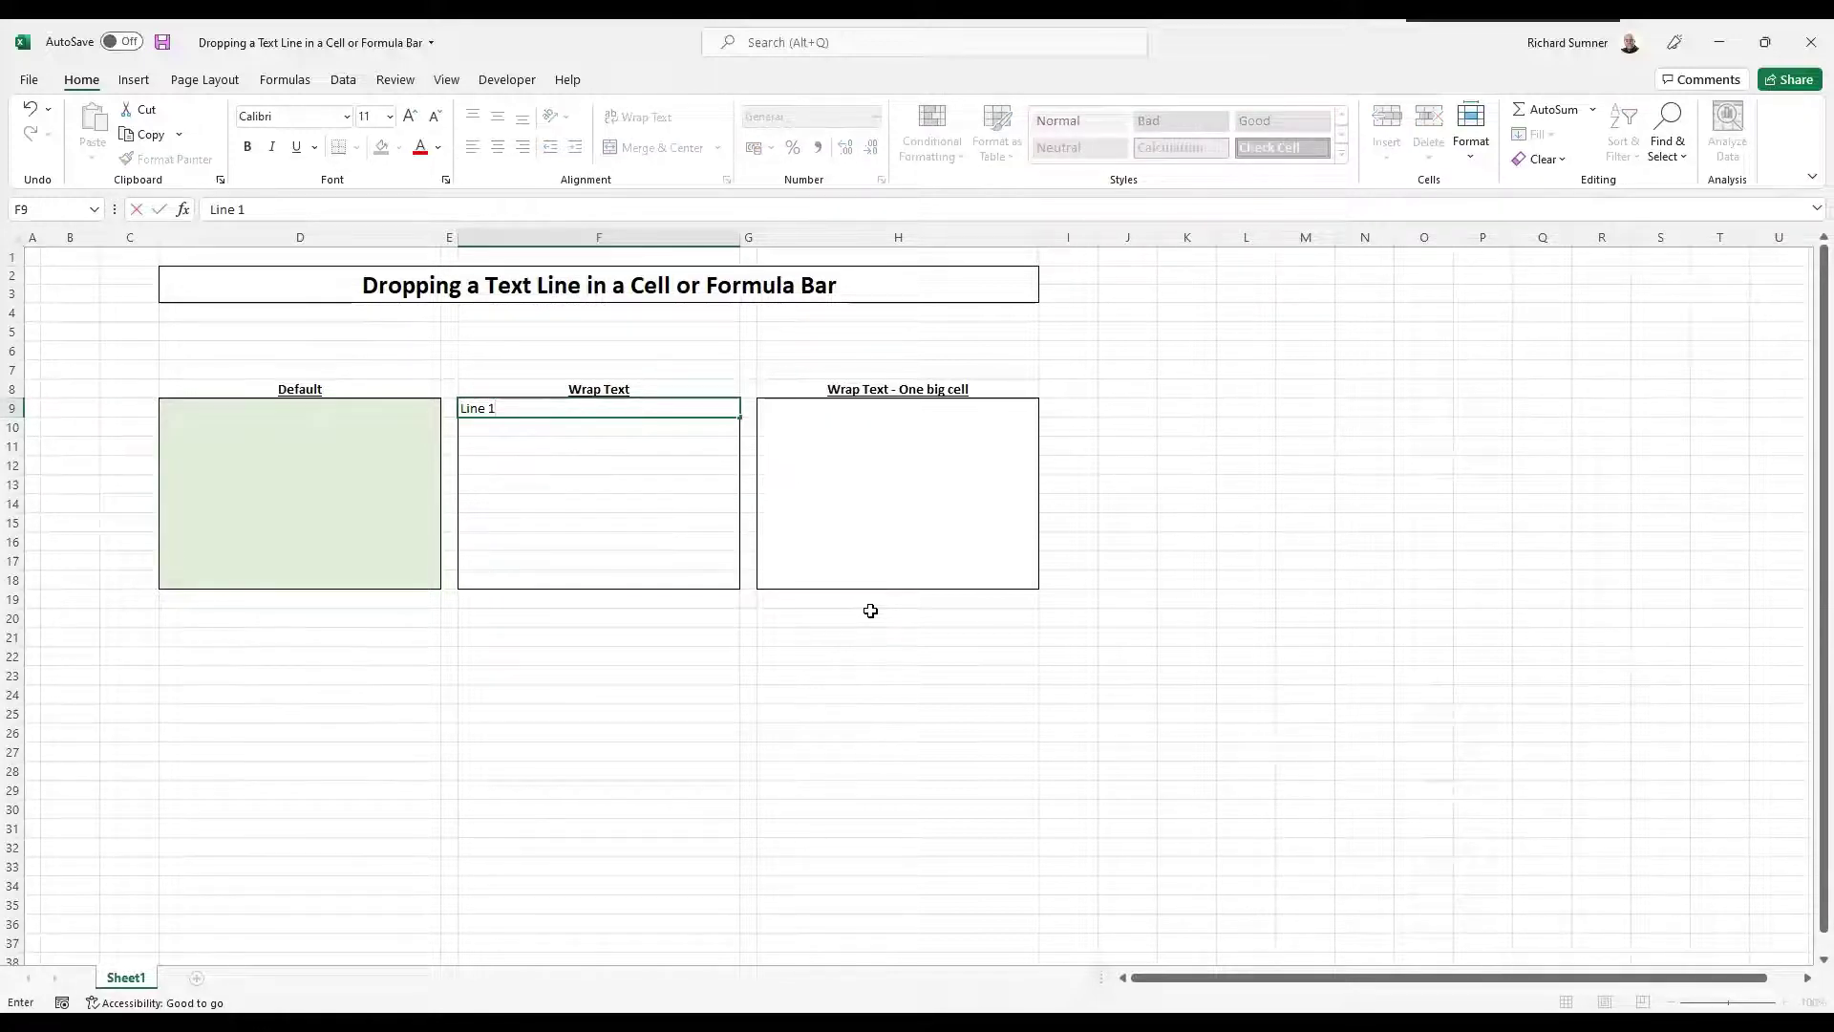
key(Return)
key(Return)
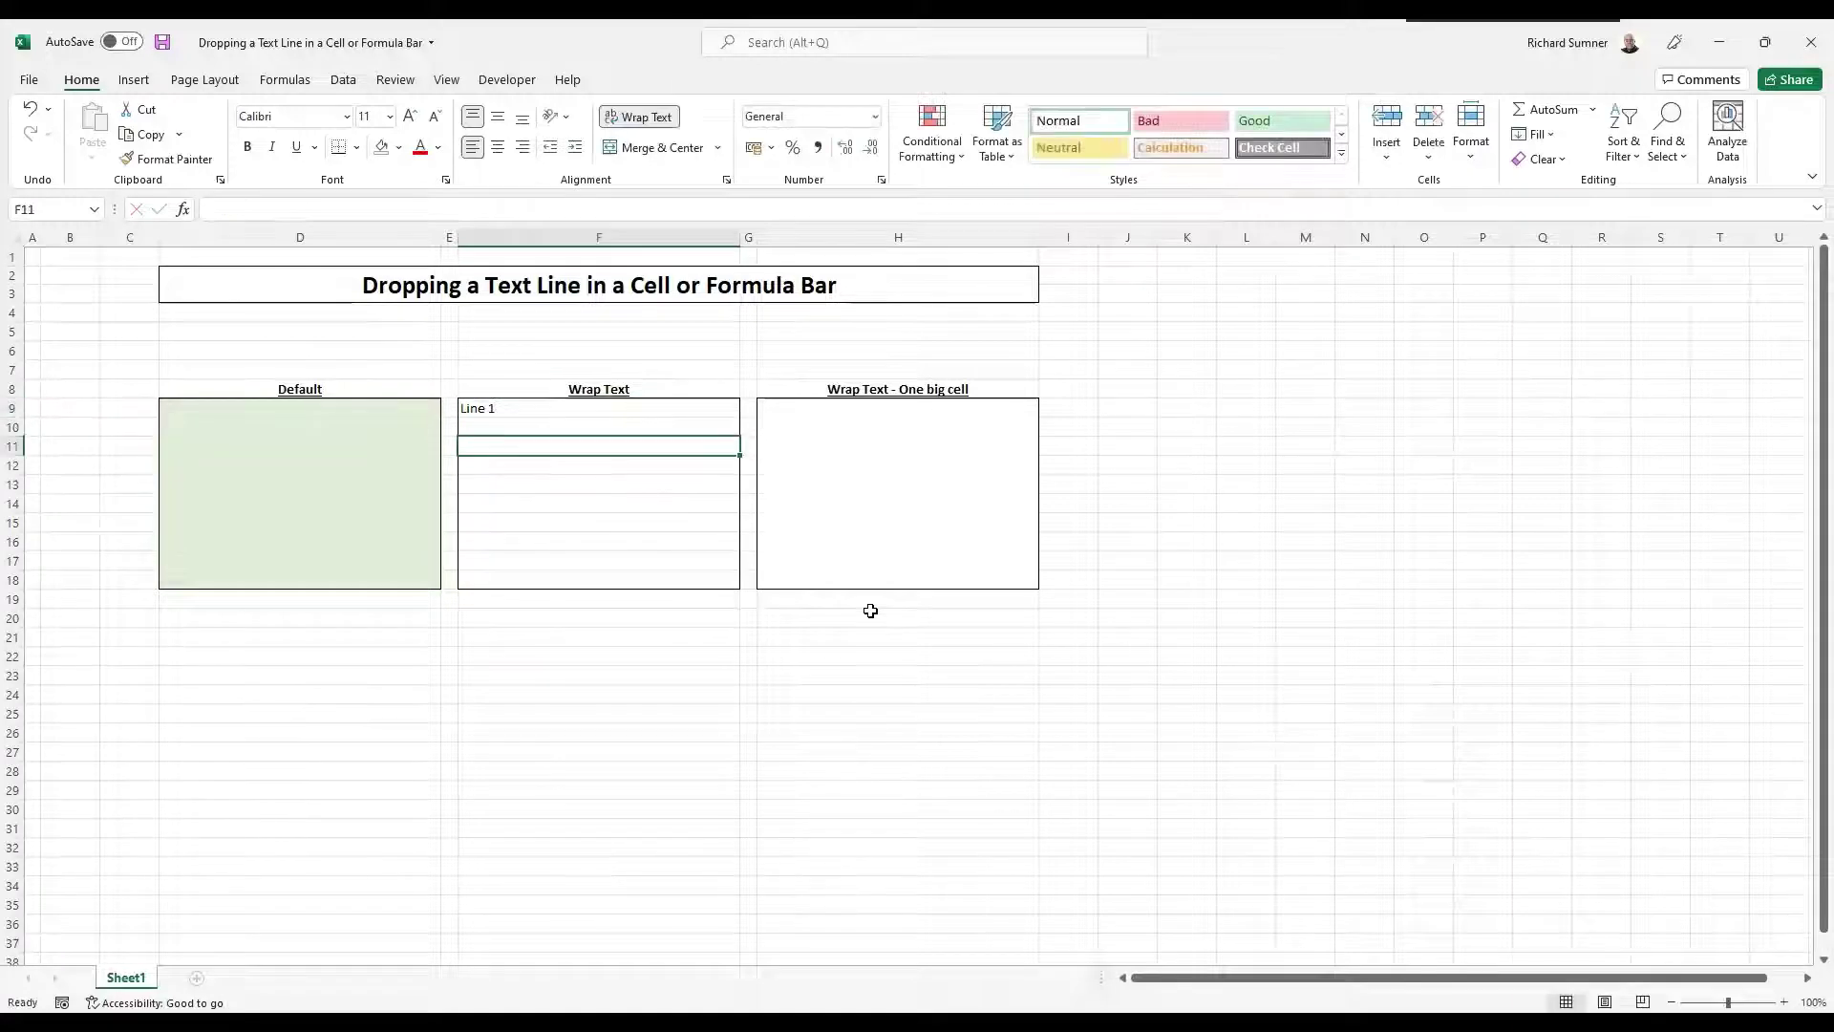
key(Down)
key(Down)
key(Down)
key(Down)
key(Up)
key(Up)
key(Up)
key(Up)
key(Up)
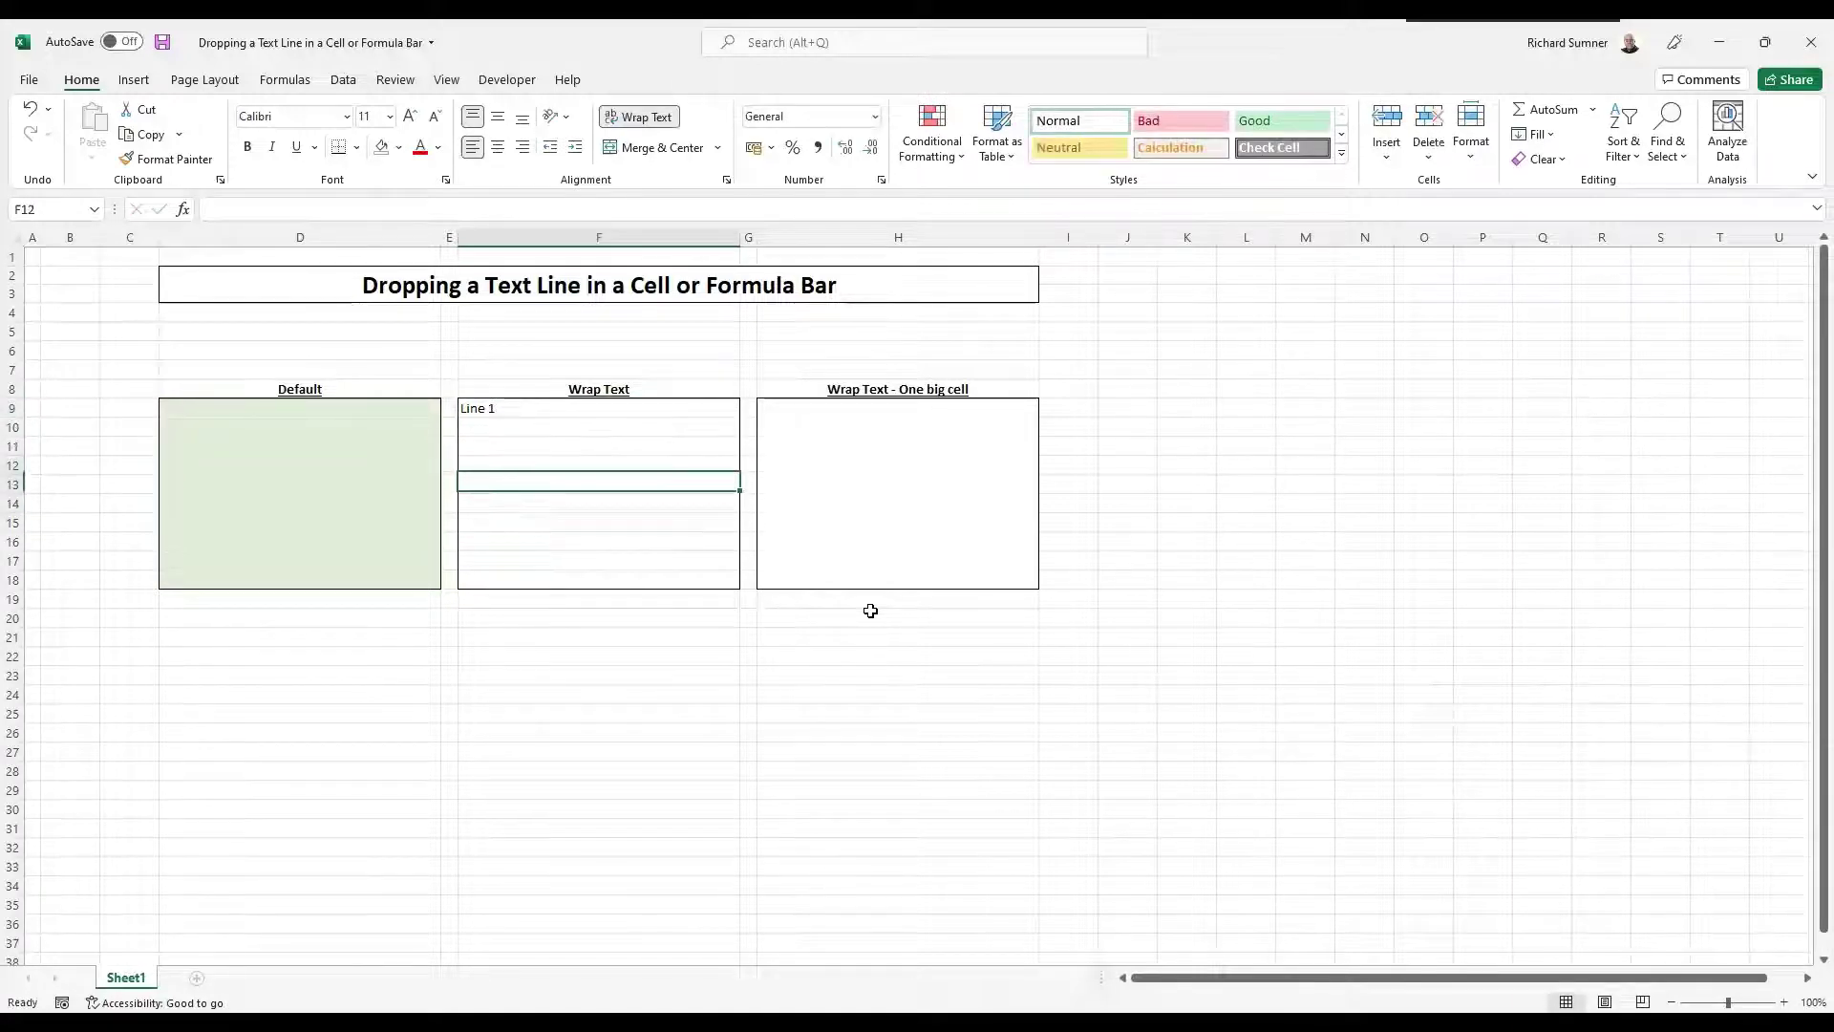
key(Up)
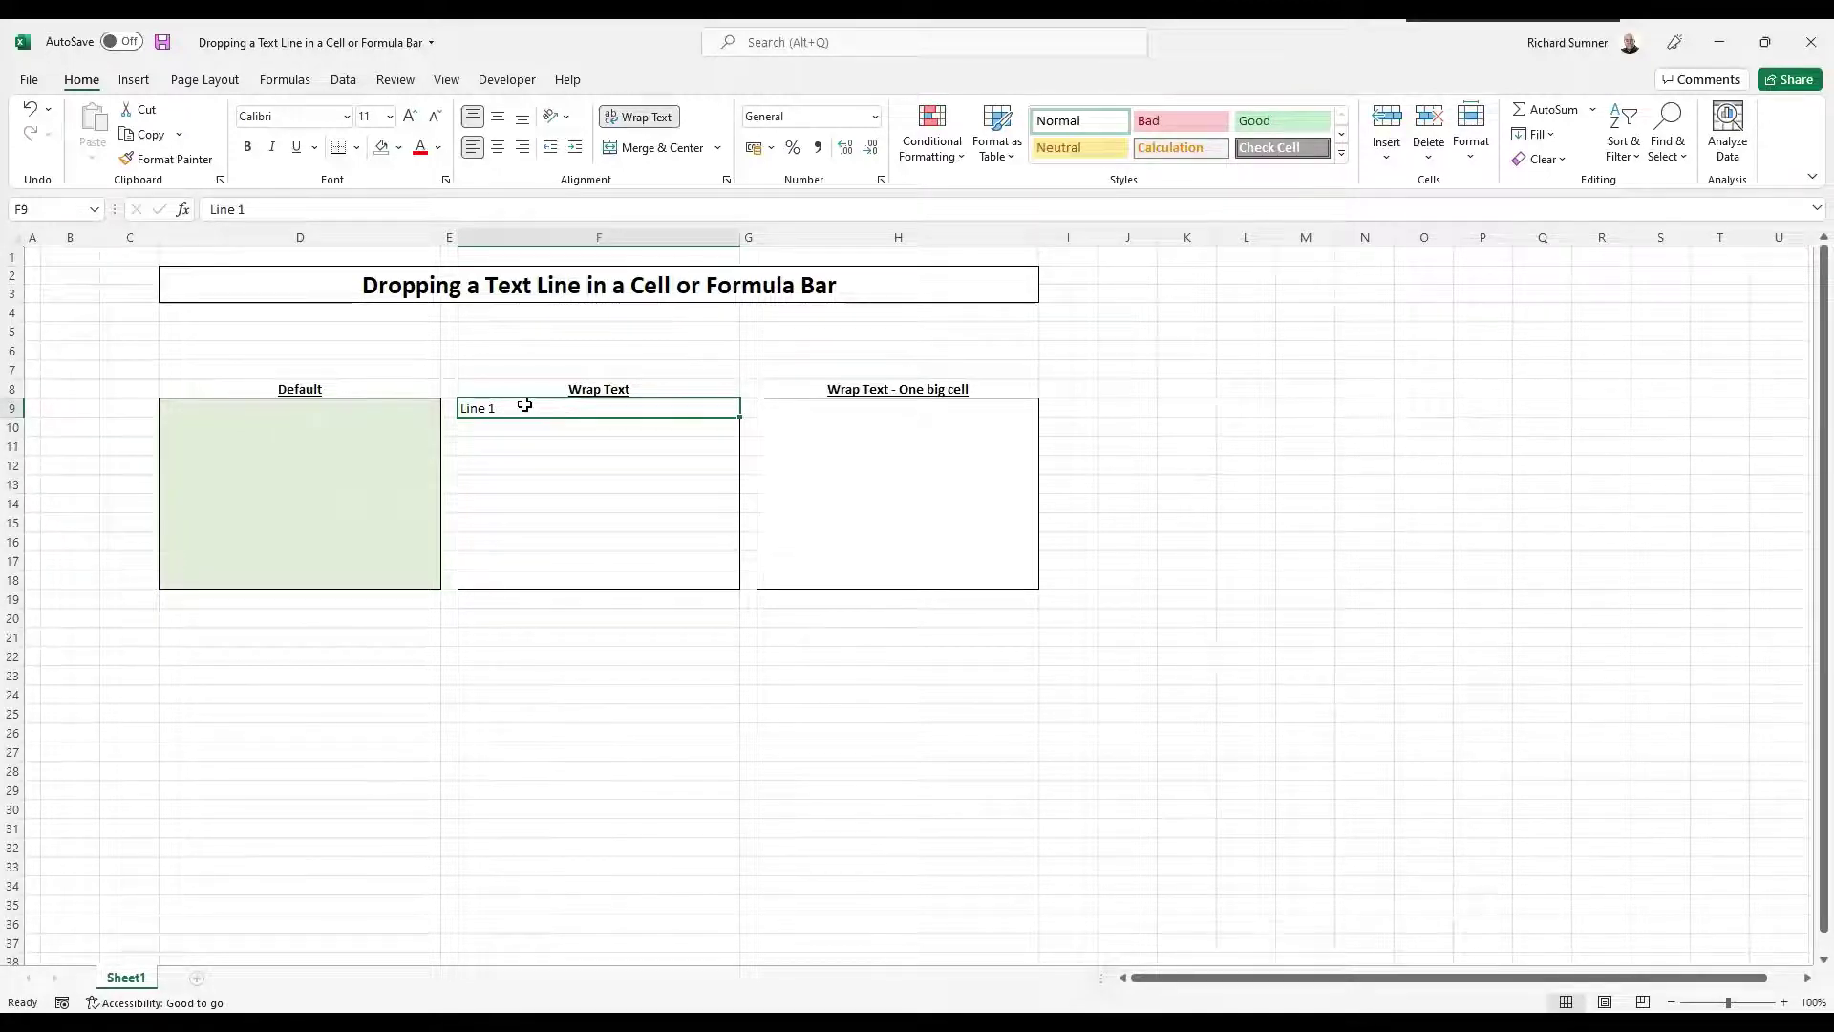
Delete 'Line 1' from F9, then select F10, F9 and the merged One big cell box.
key(Delete)
click(296, 210)
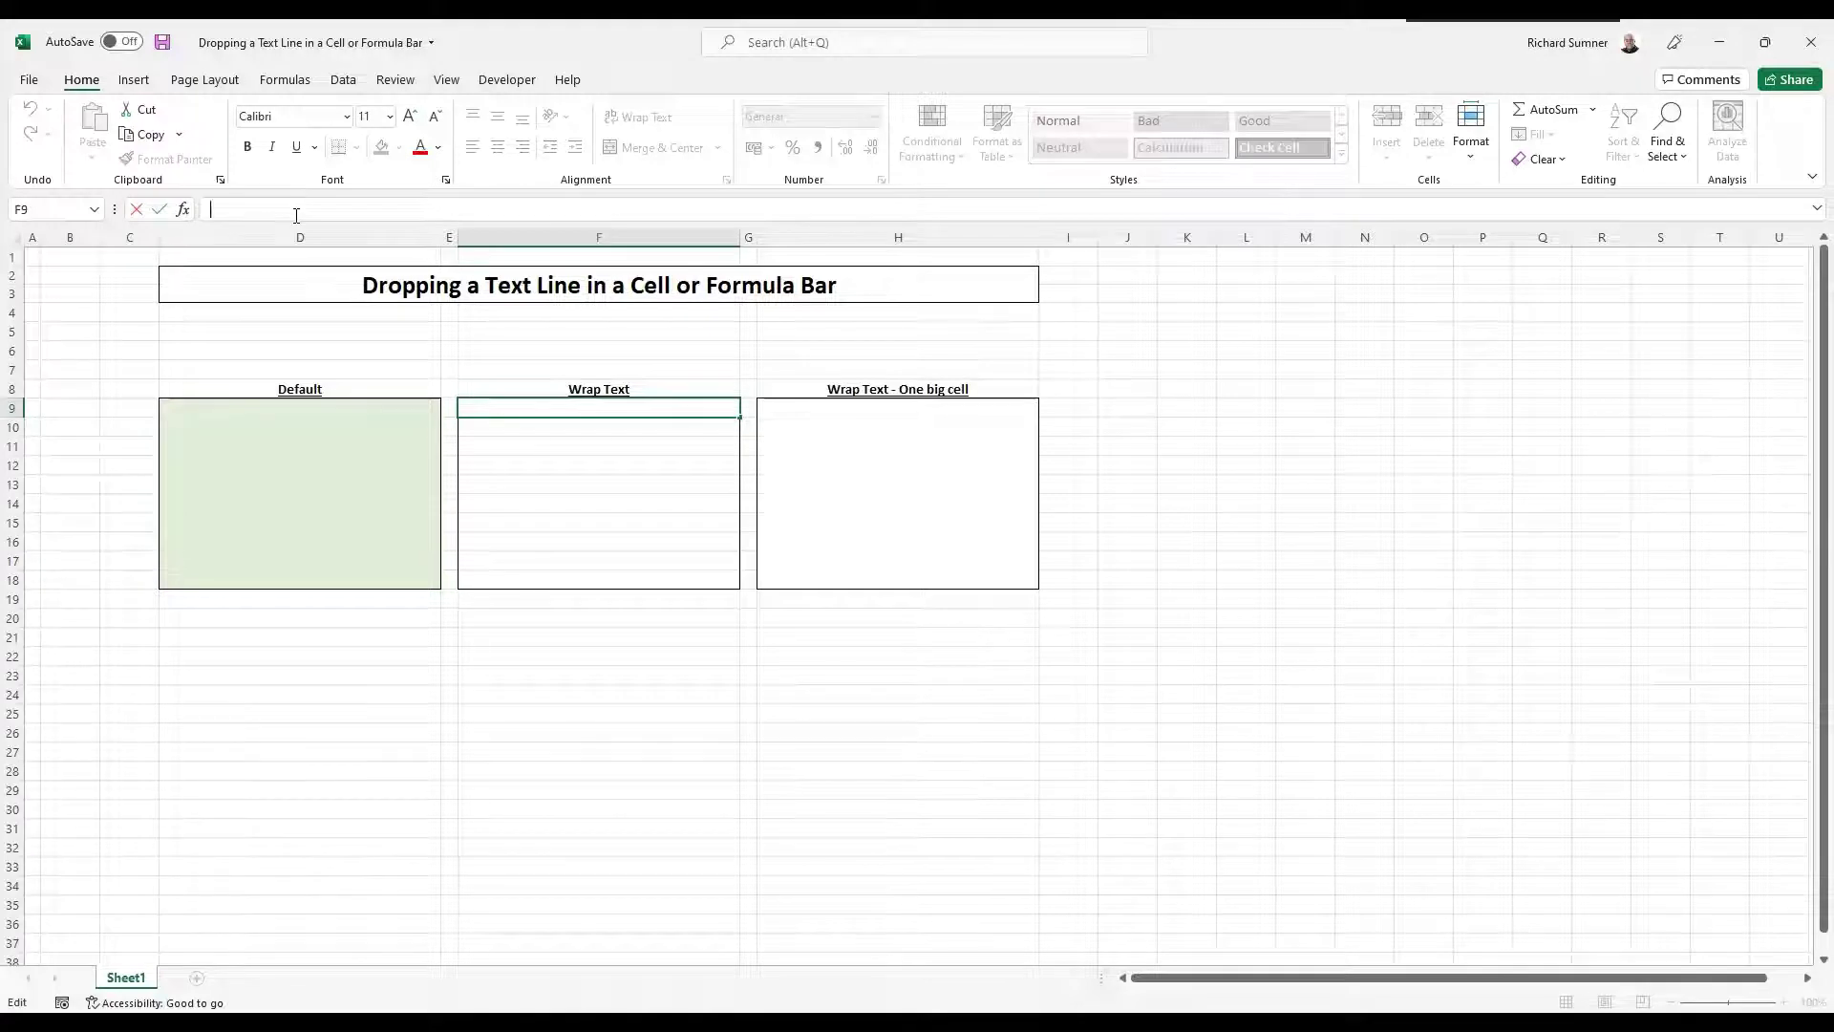
click(659, 427)
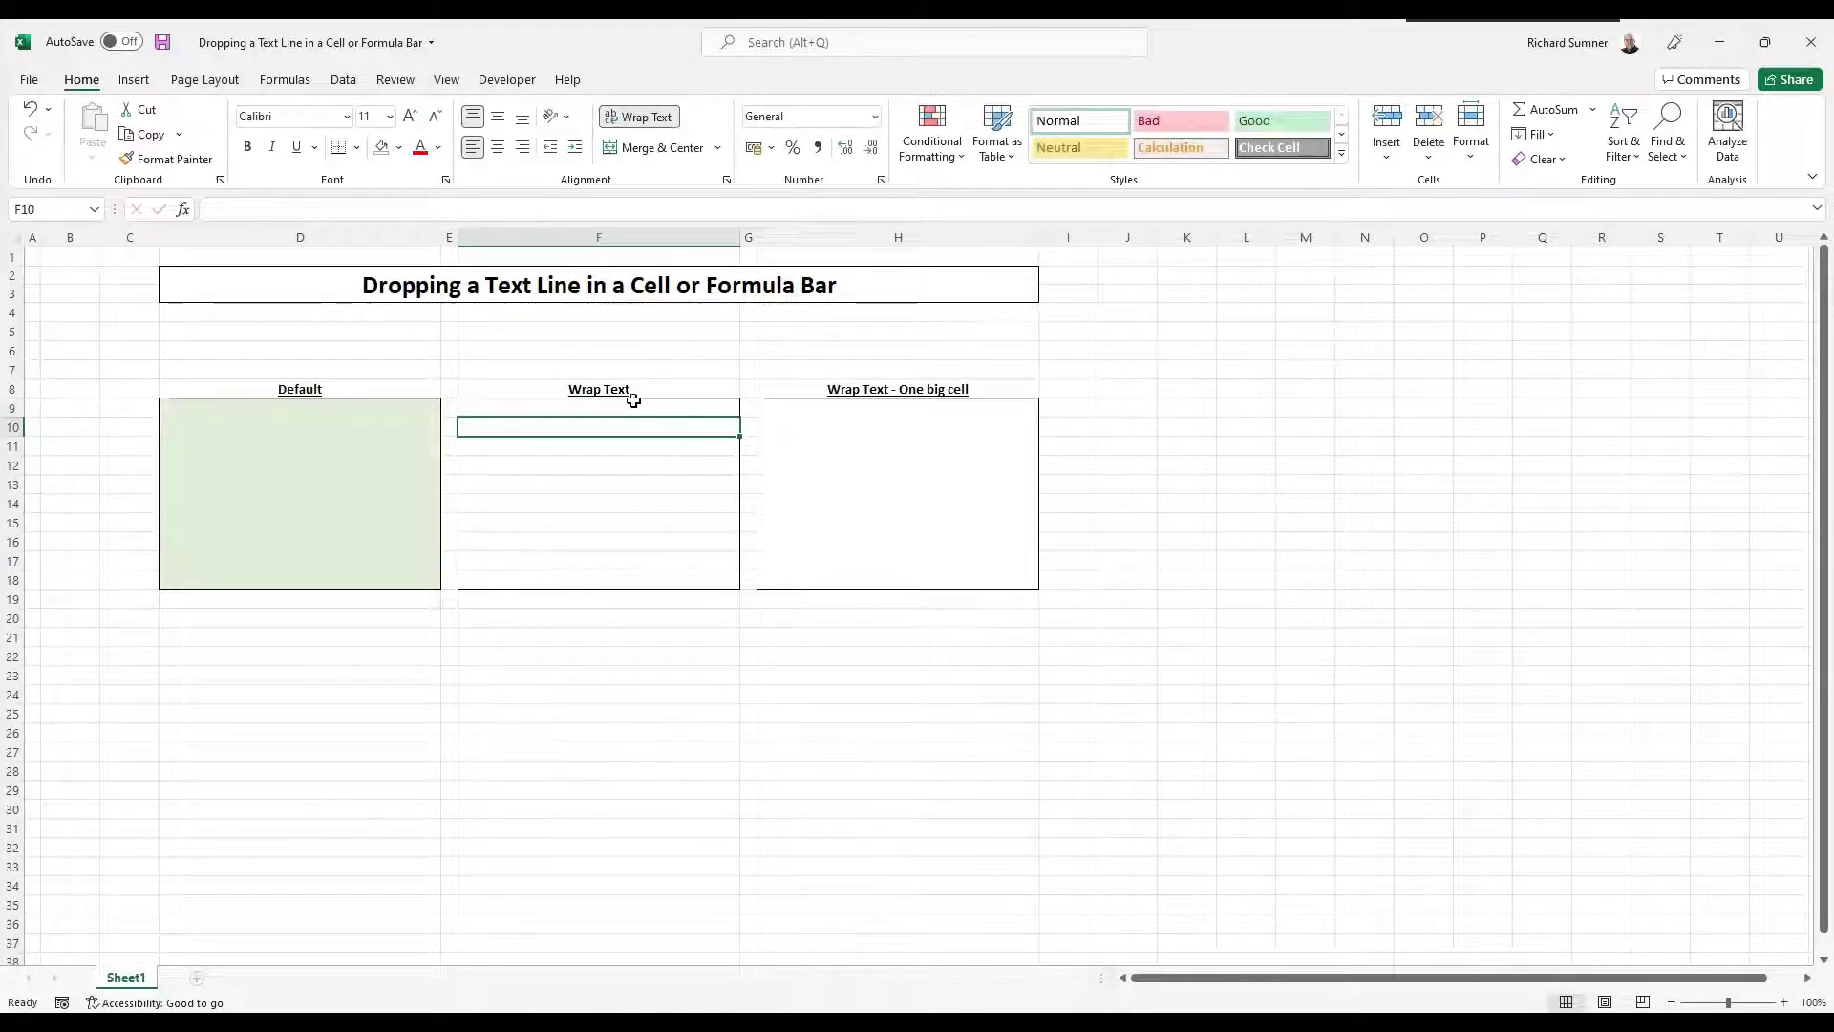
click(631, 405)
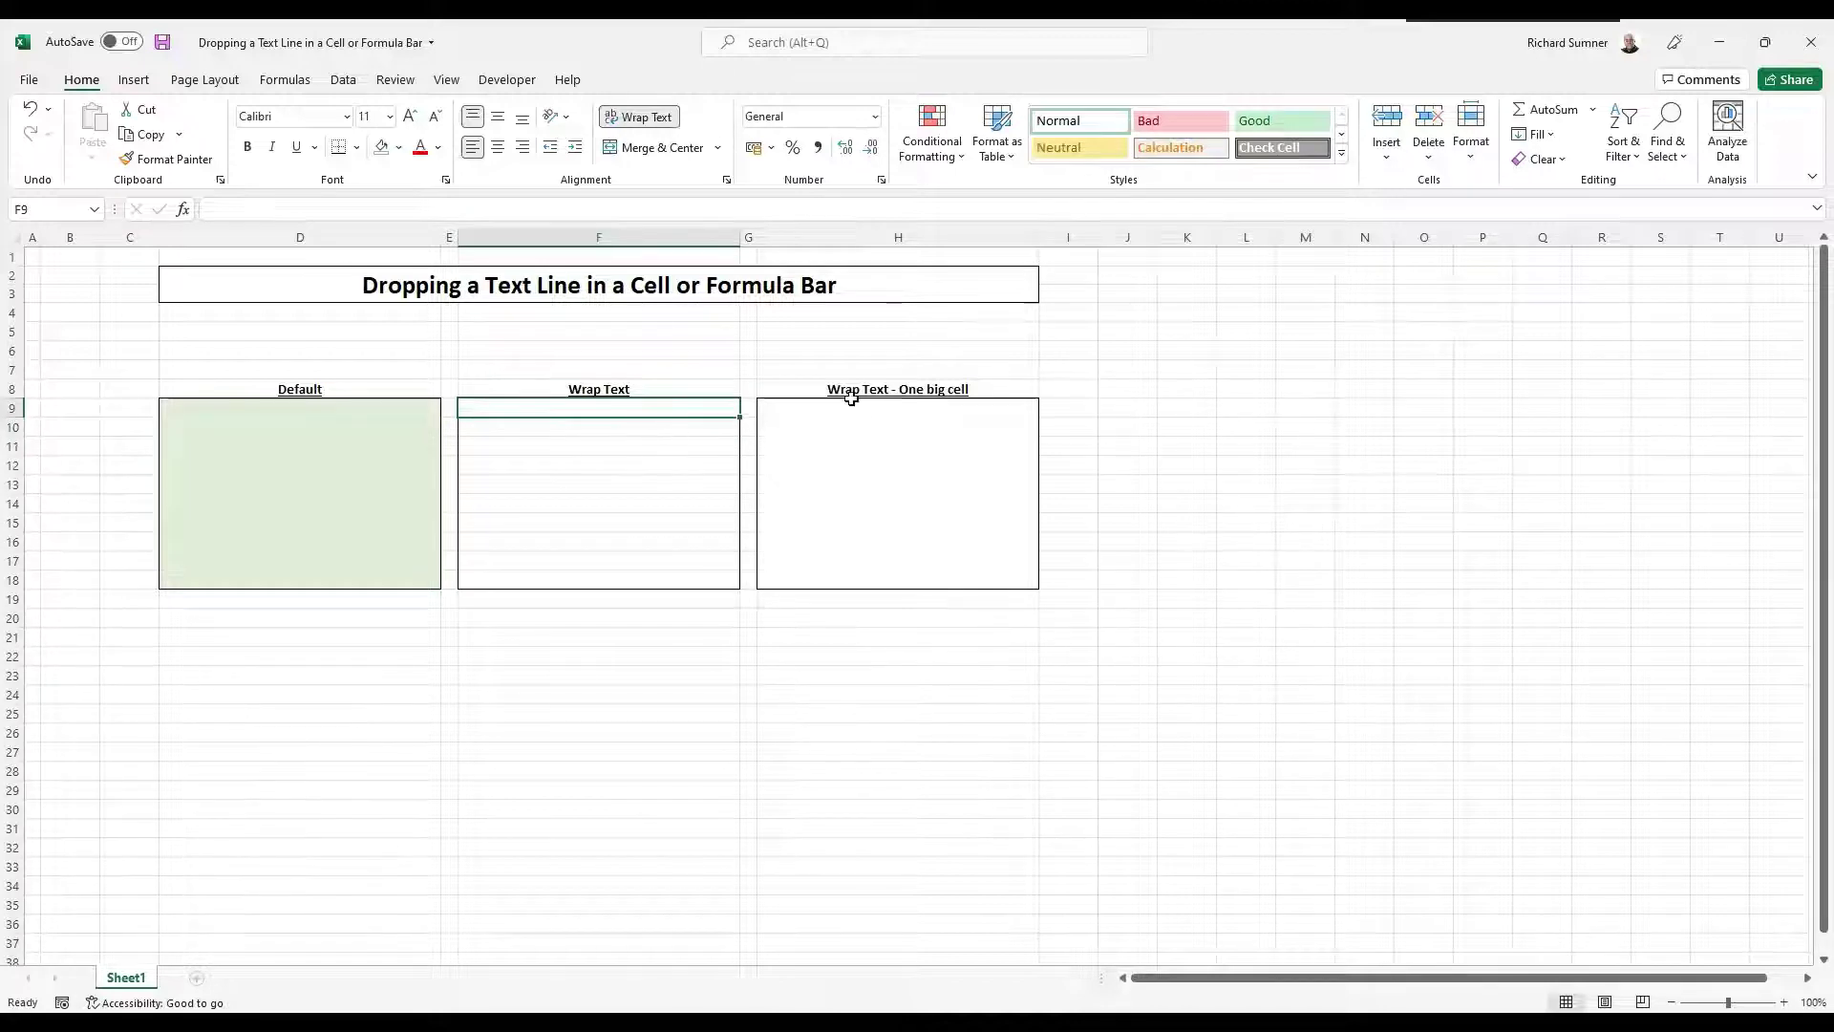
click(895, 452)
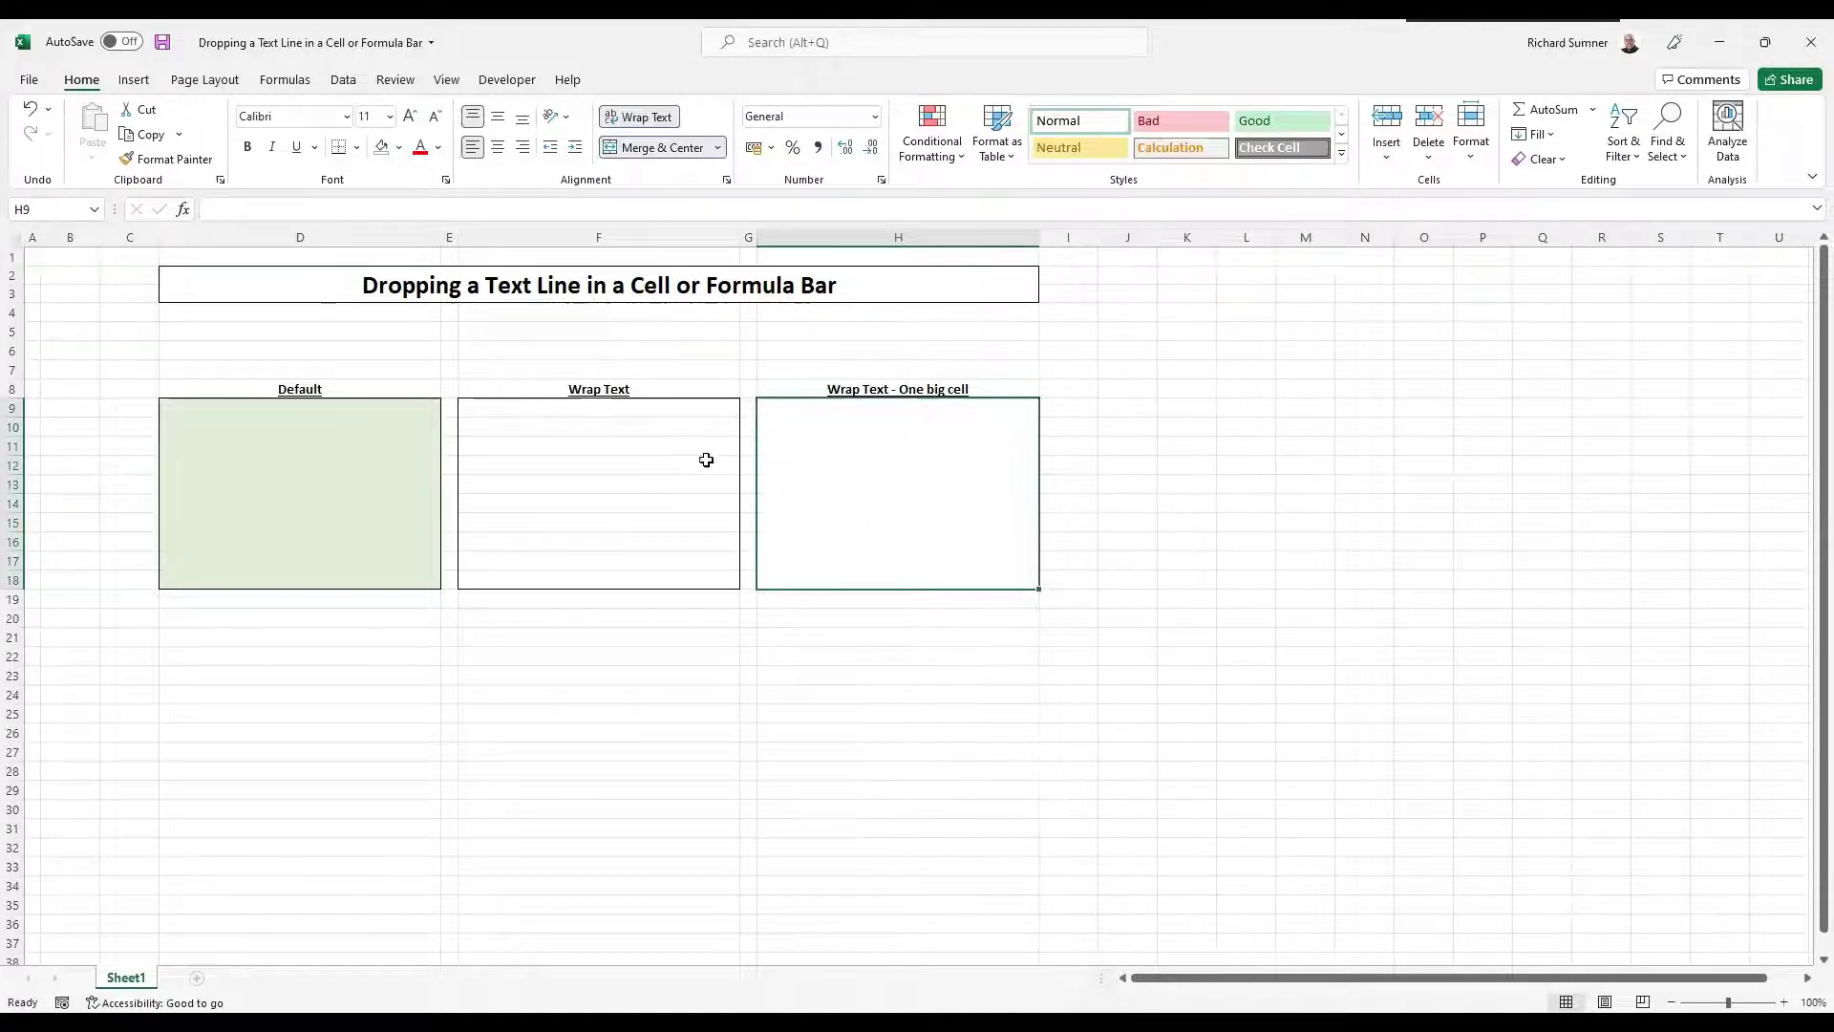
Type 'Line 1' in F9 with a line break, then undo the attempt.
click(611, 406)
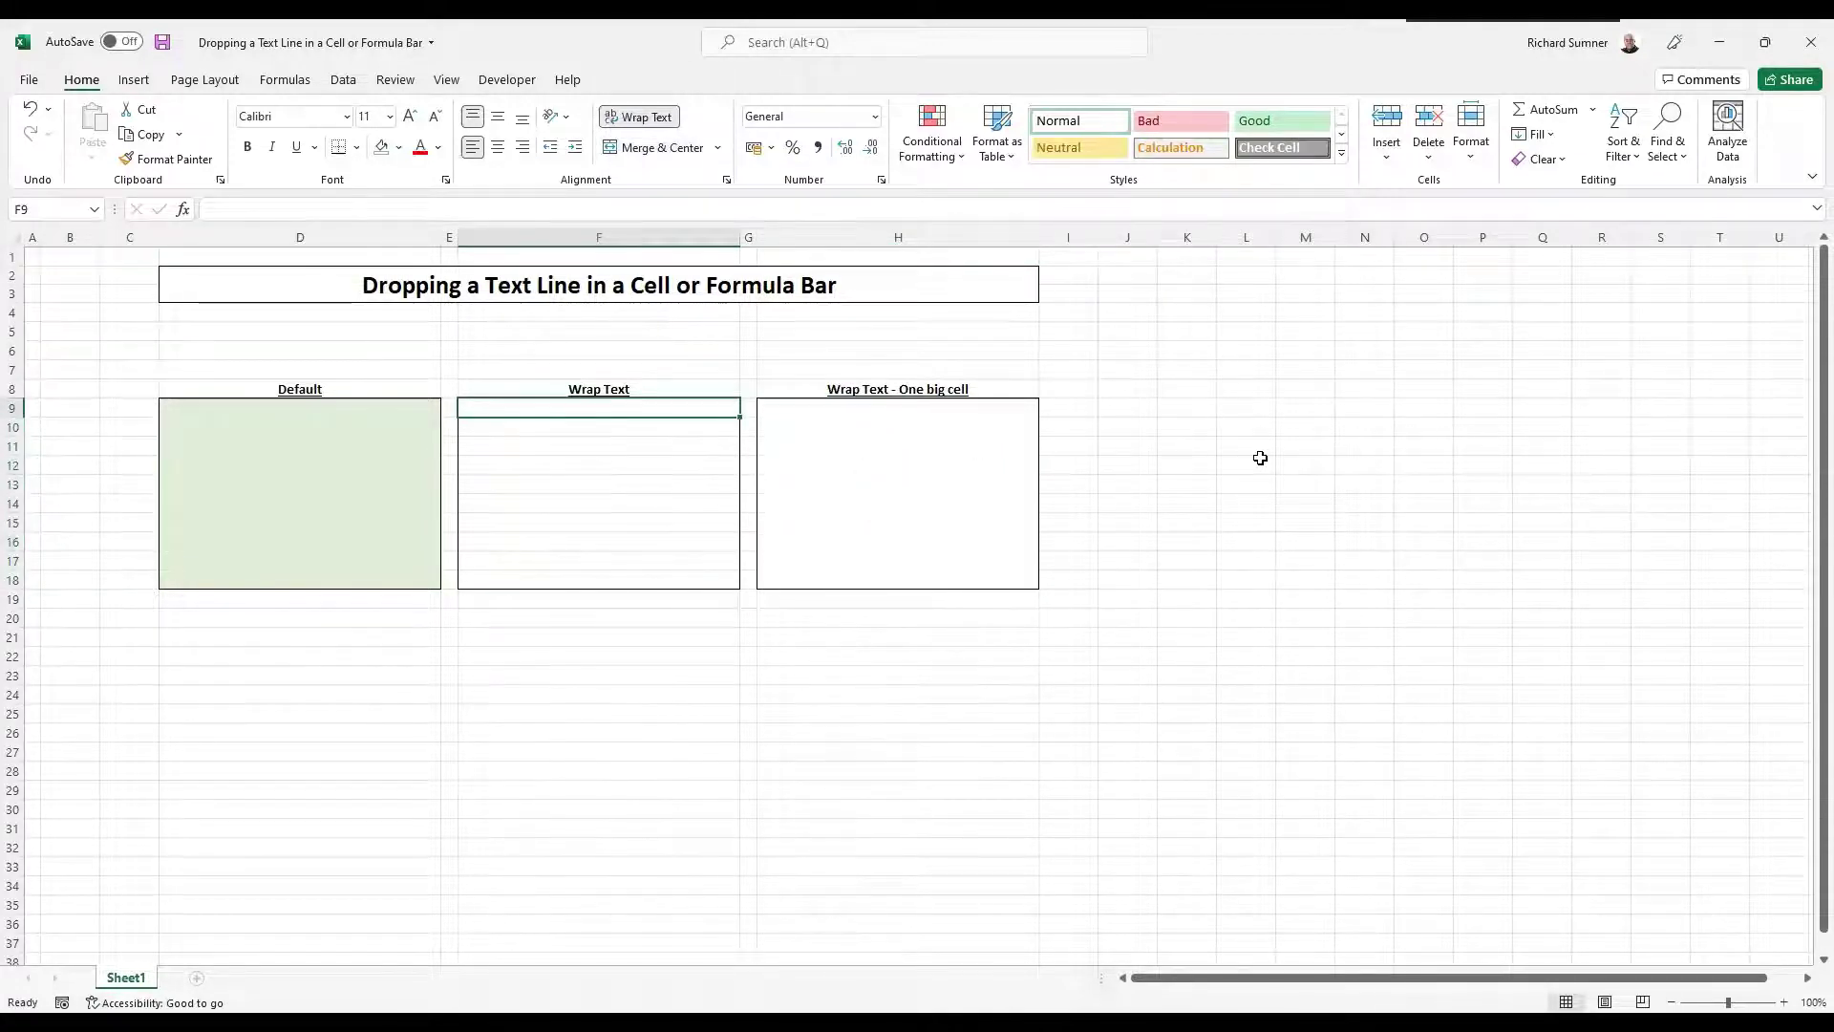
text(Line 1)
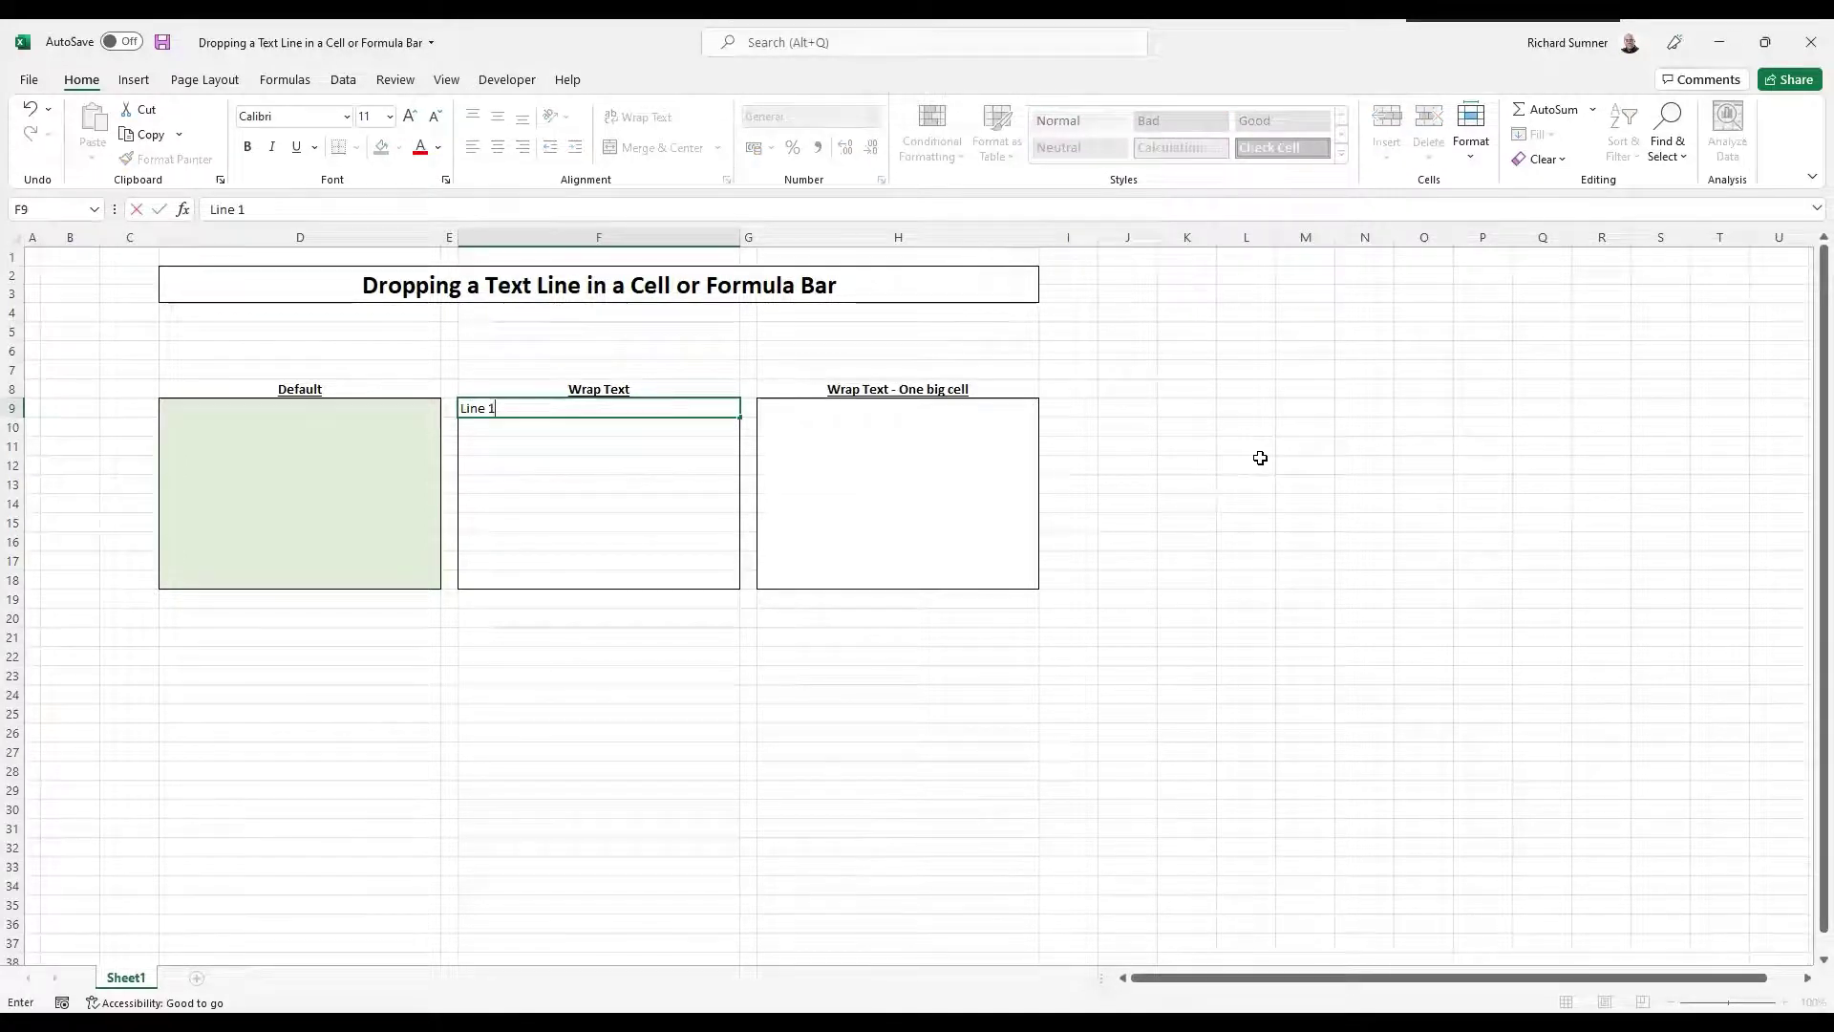
key(alt)
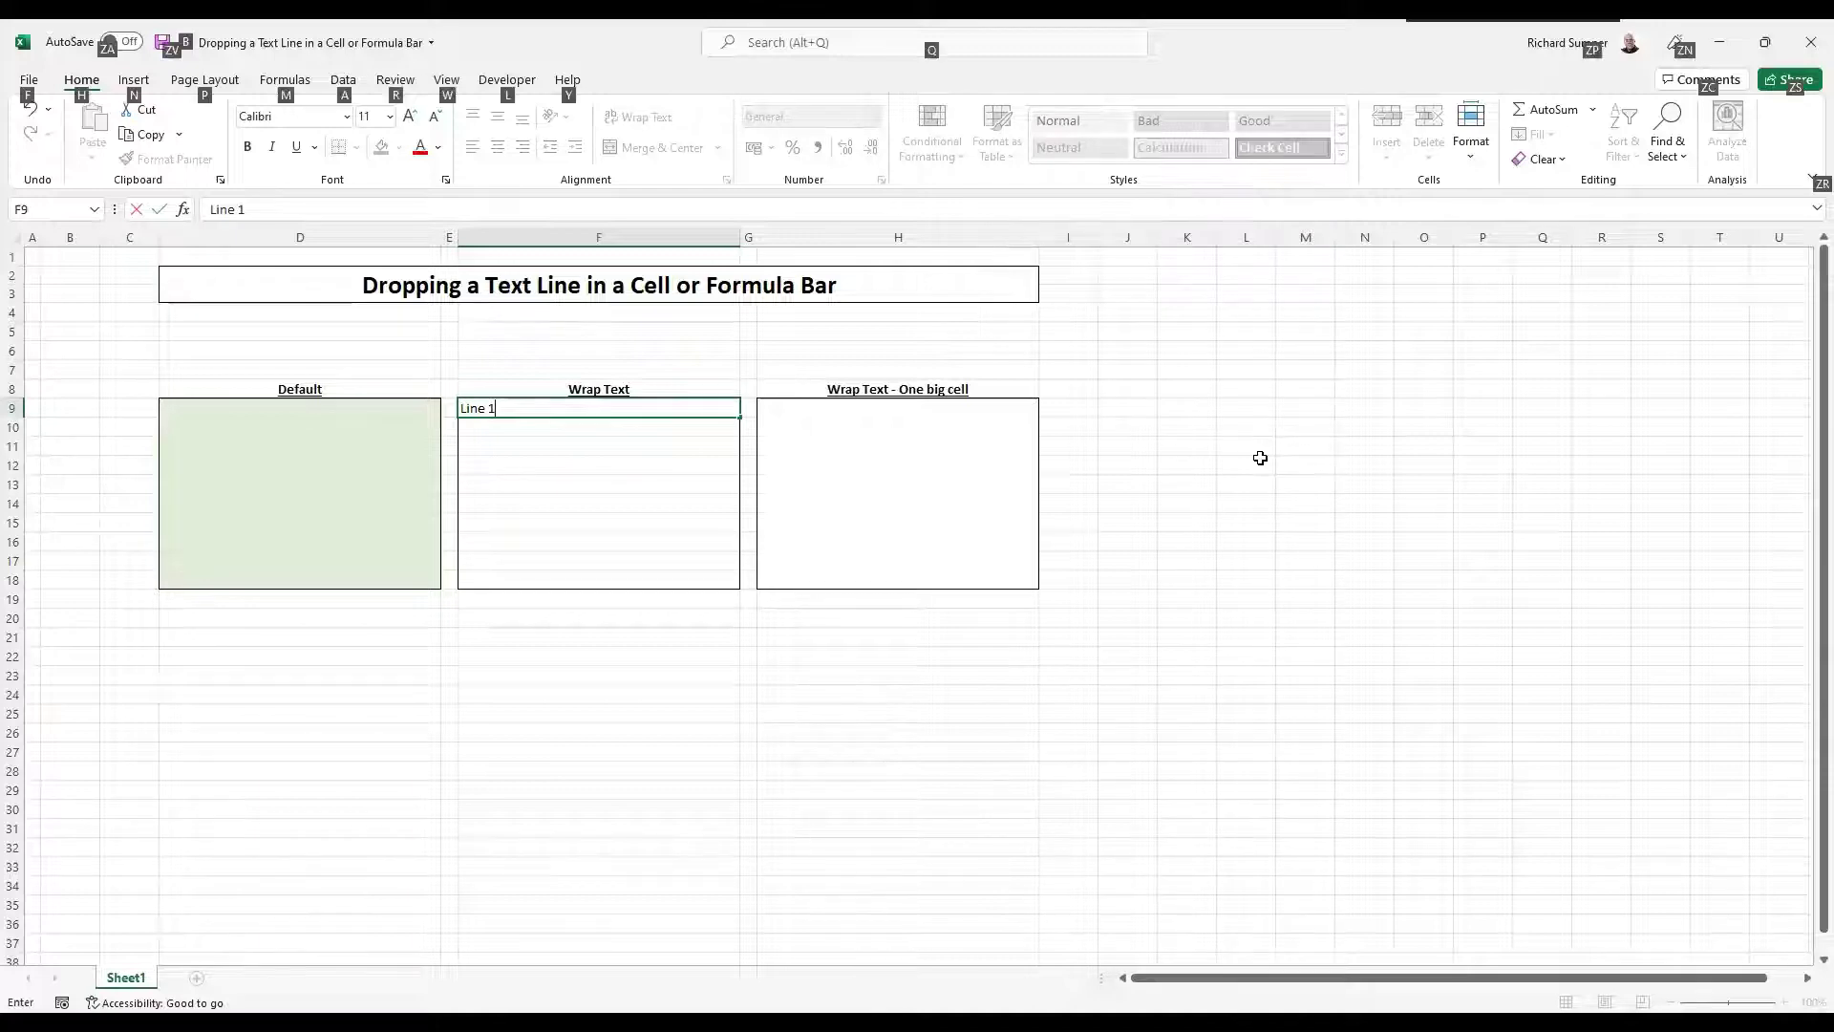
key(alt+Return)
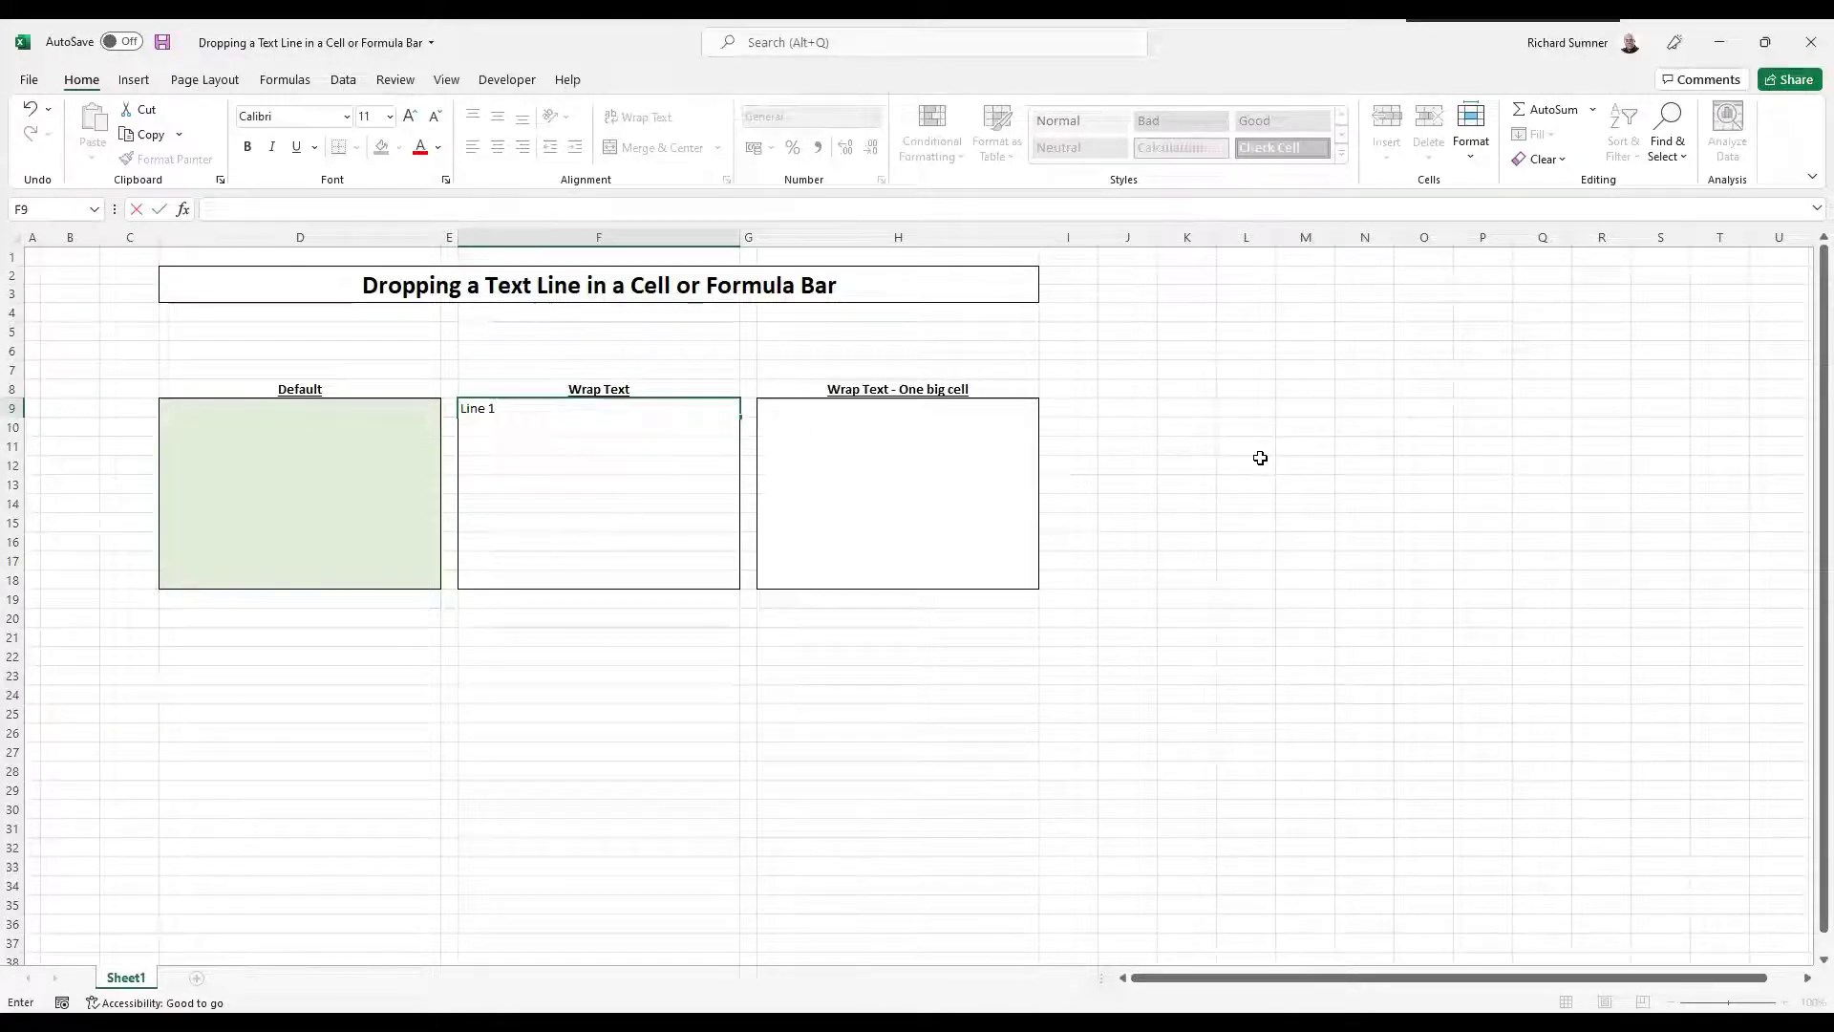
key(ctrl+z)
Enter Line 1, Line 2 and Line 3 on separate lines within F9 using Alt+Enter.
text(Line 1)
key(alt+Return)
text(Line 2)
key(alt+Return)
text(Line)
key(Return)
key(Down)
key(Down)
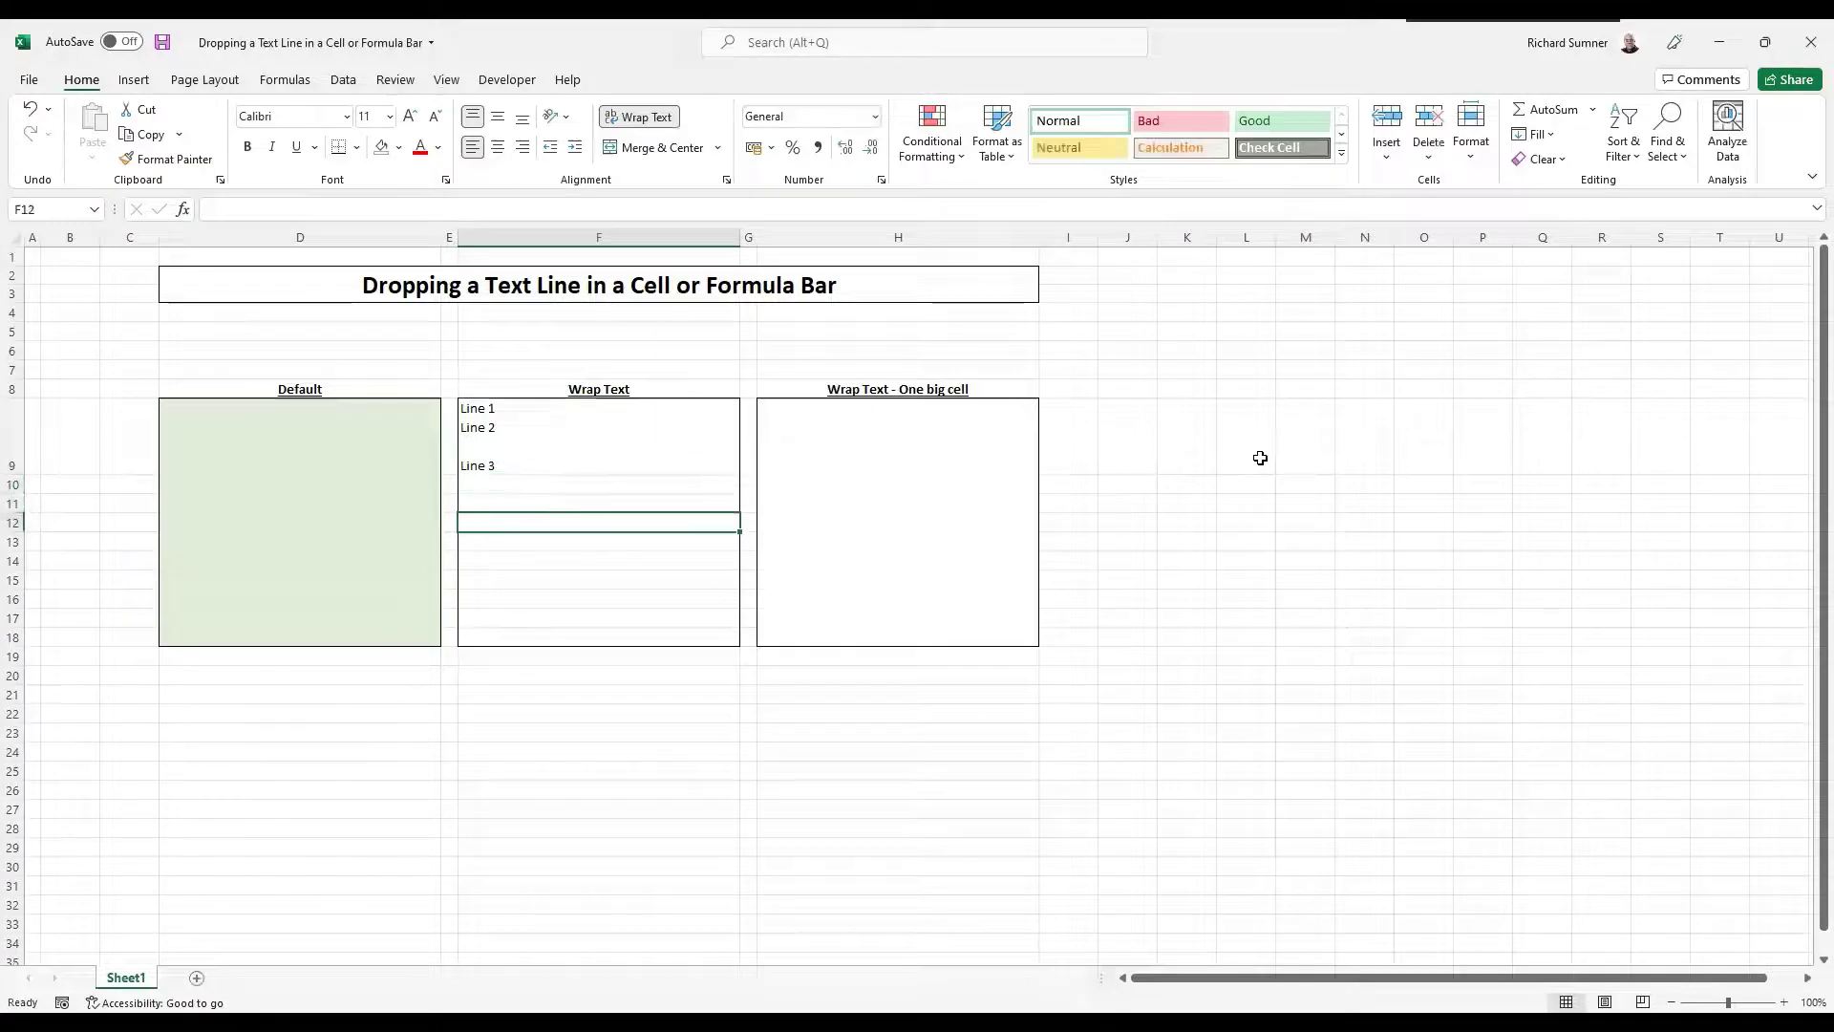
key(Up)
key(Up)
key(Up)
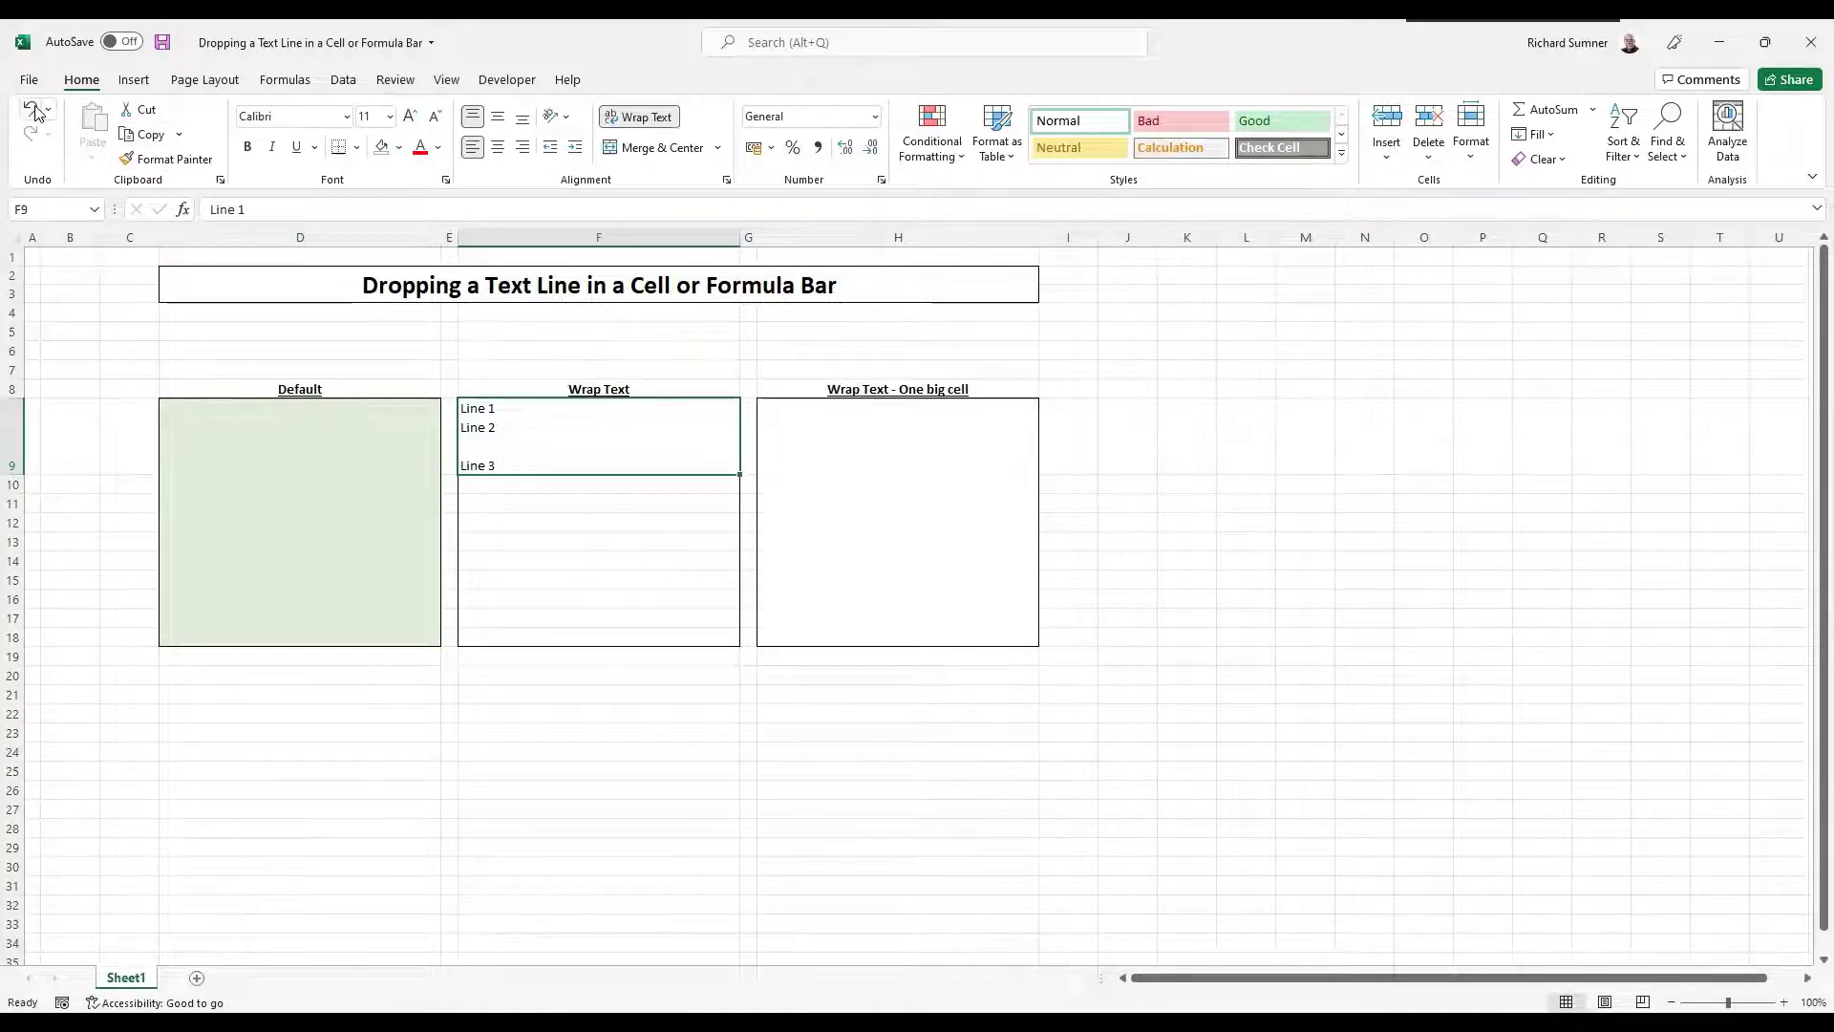
Empty F9, then type 'Type a line of text and when they type more it will dorop down' into the merged box.
key(BackSpace)
key(Return)
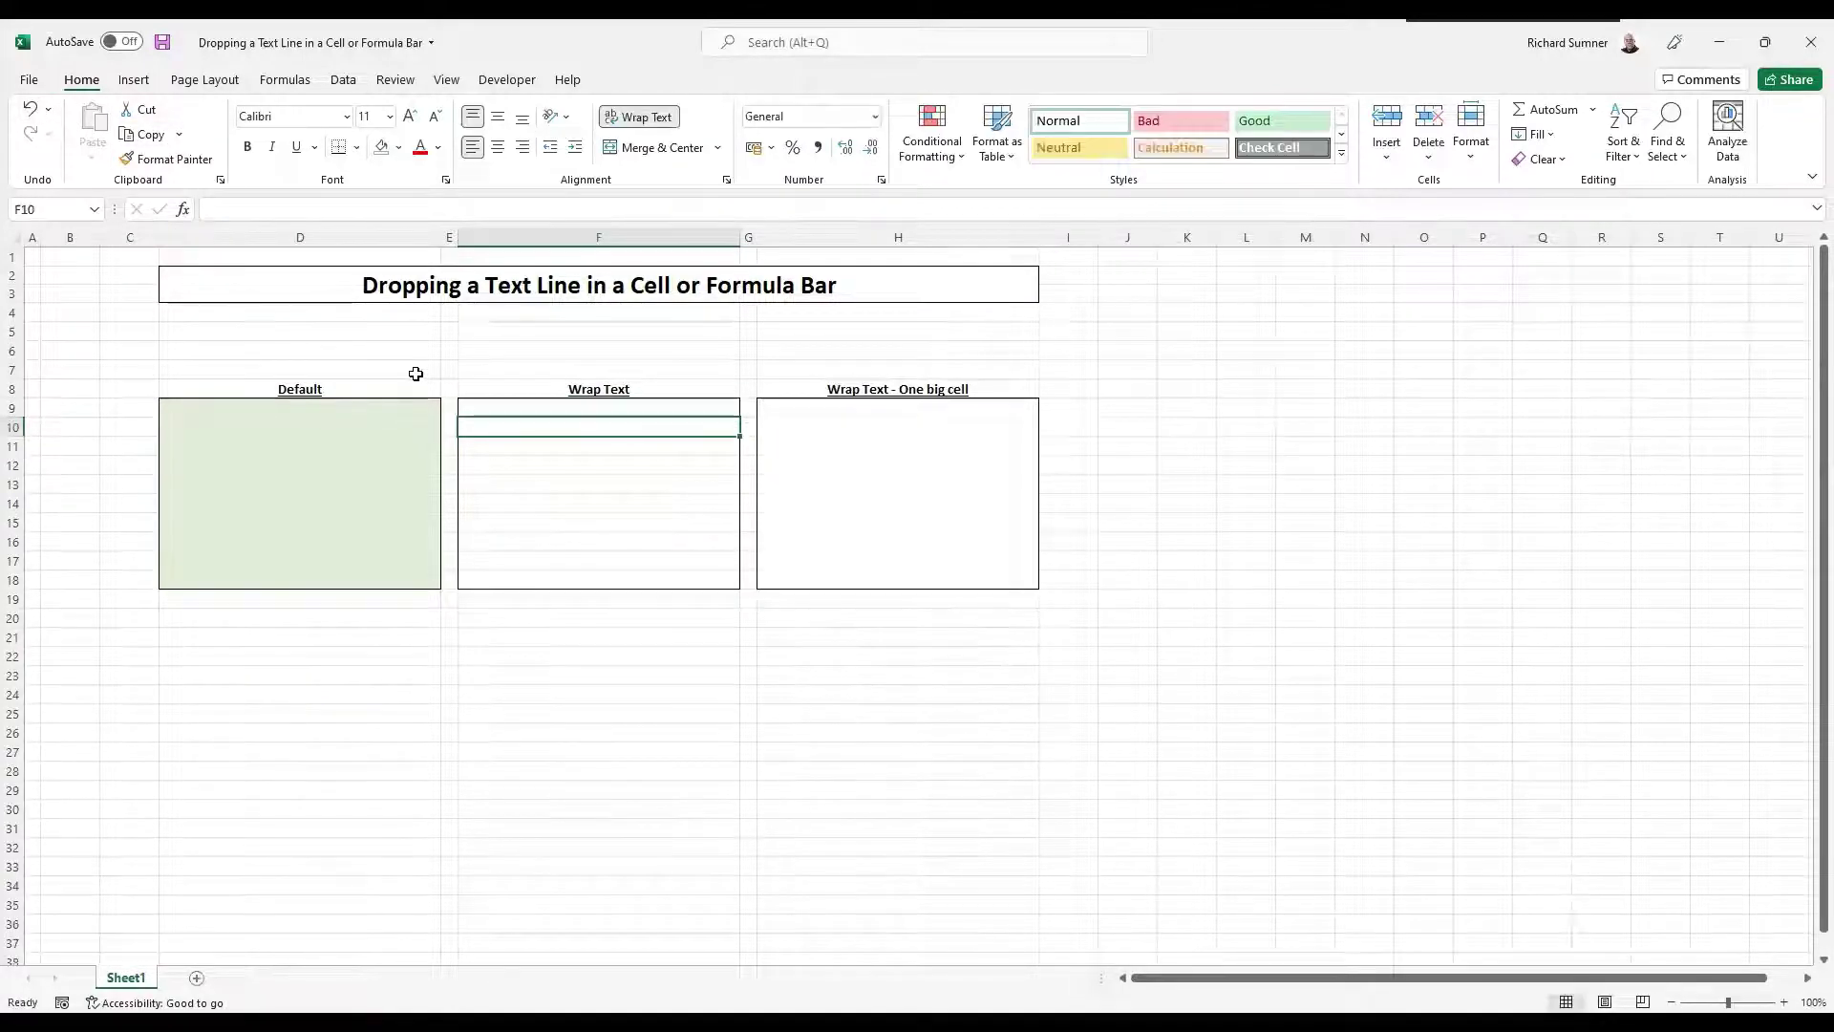
key(Right)
key(Right)
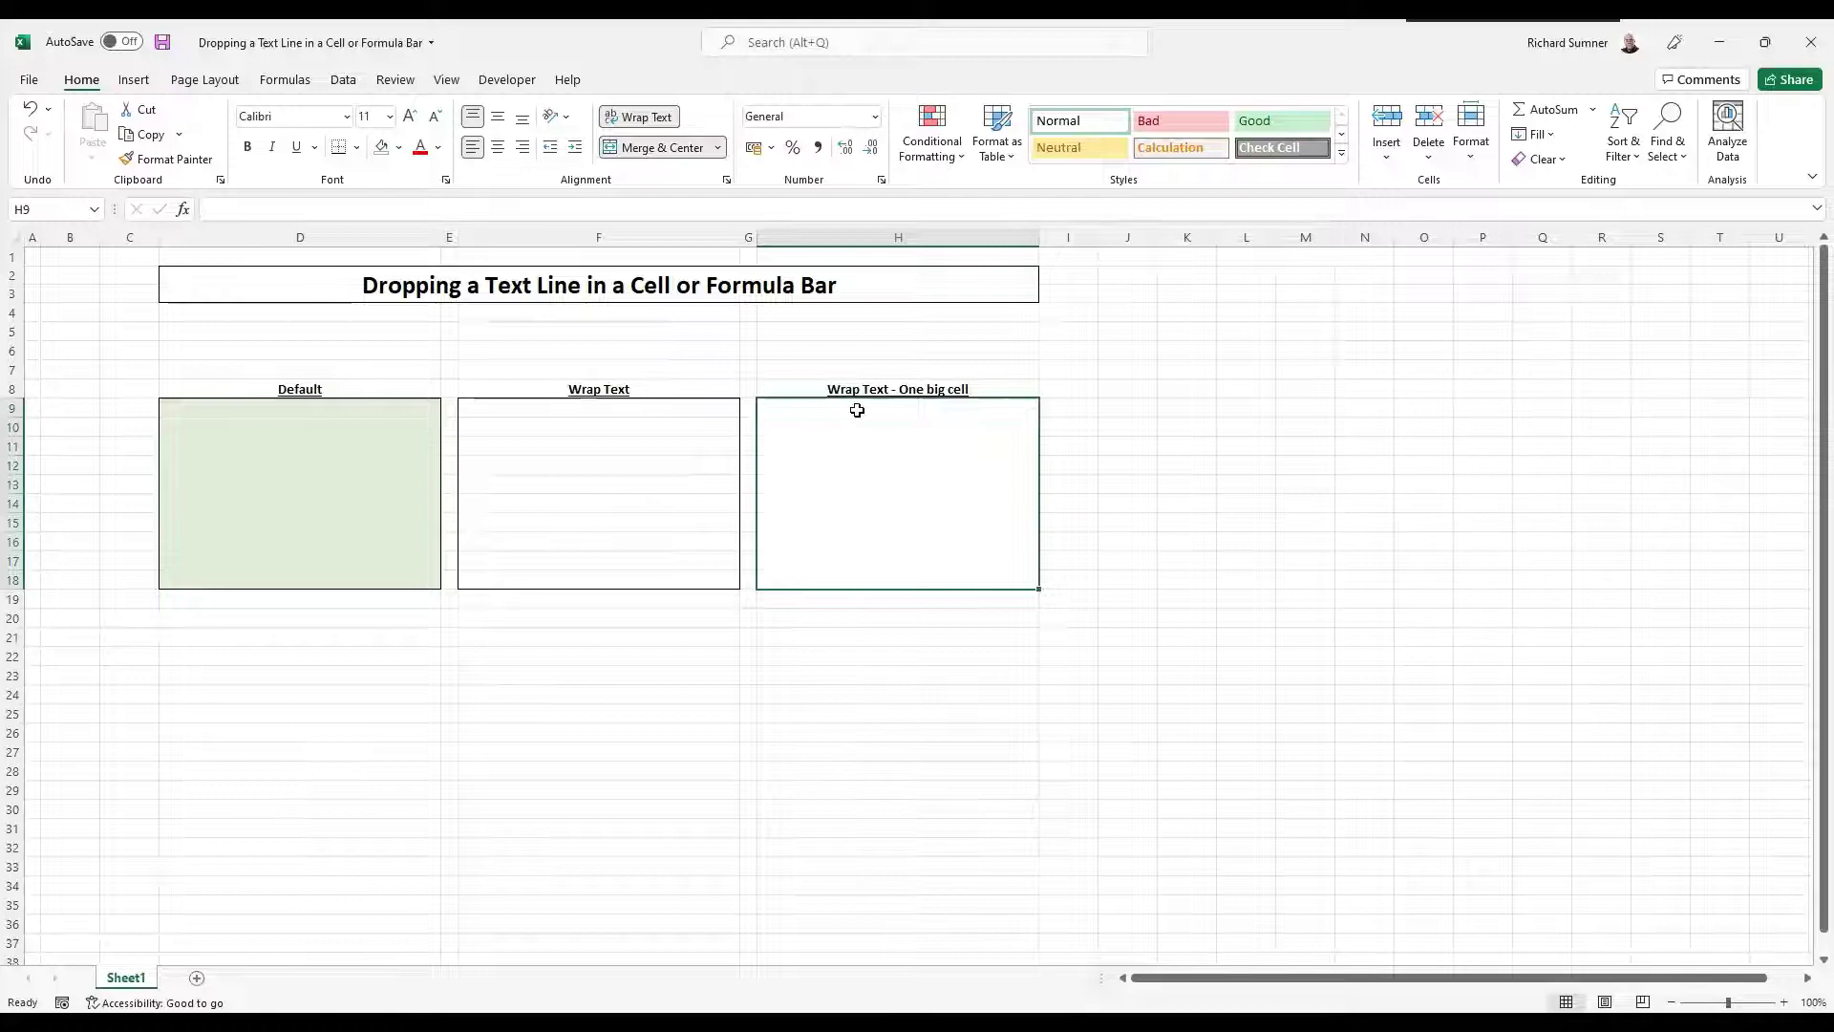
text(Ty)
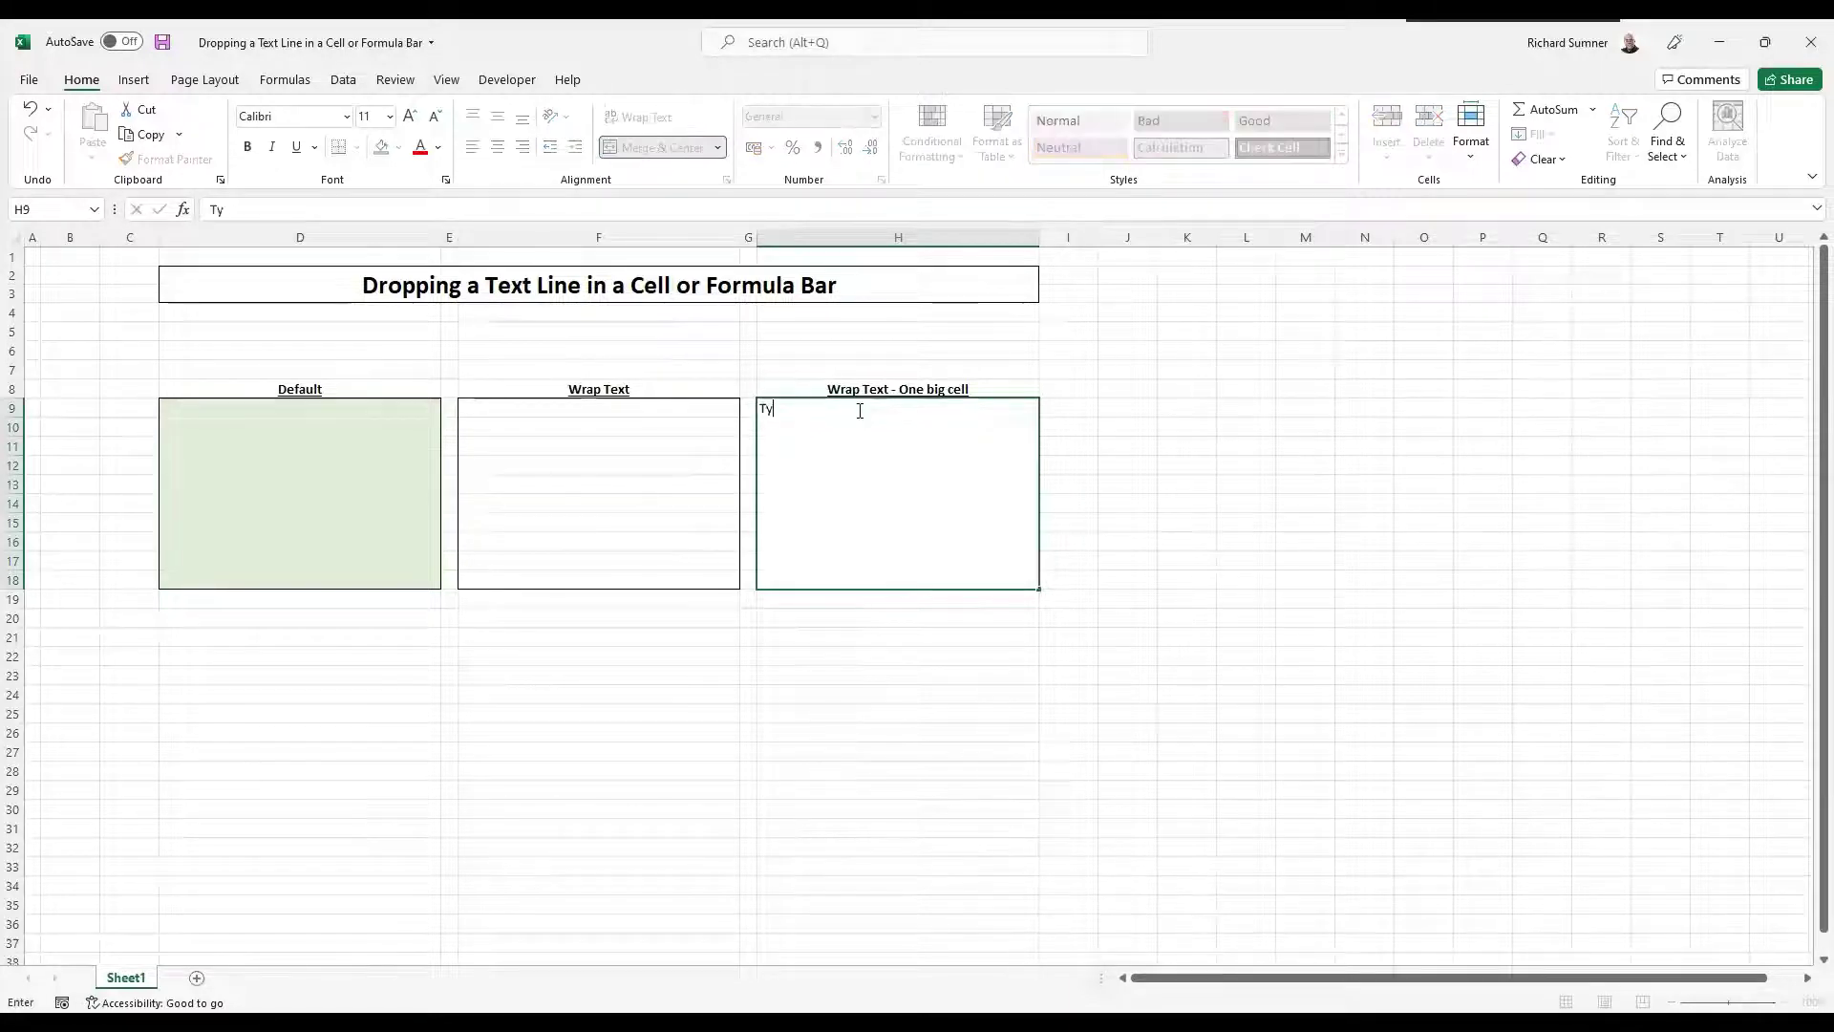
text(pe a line of text and)
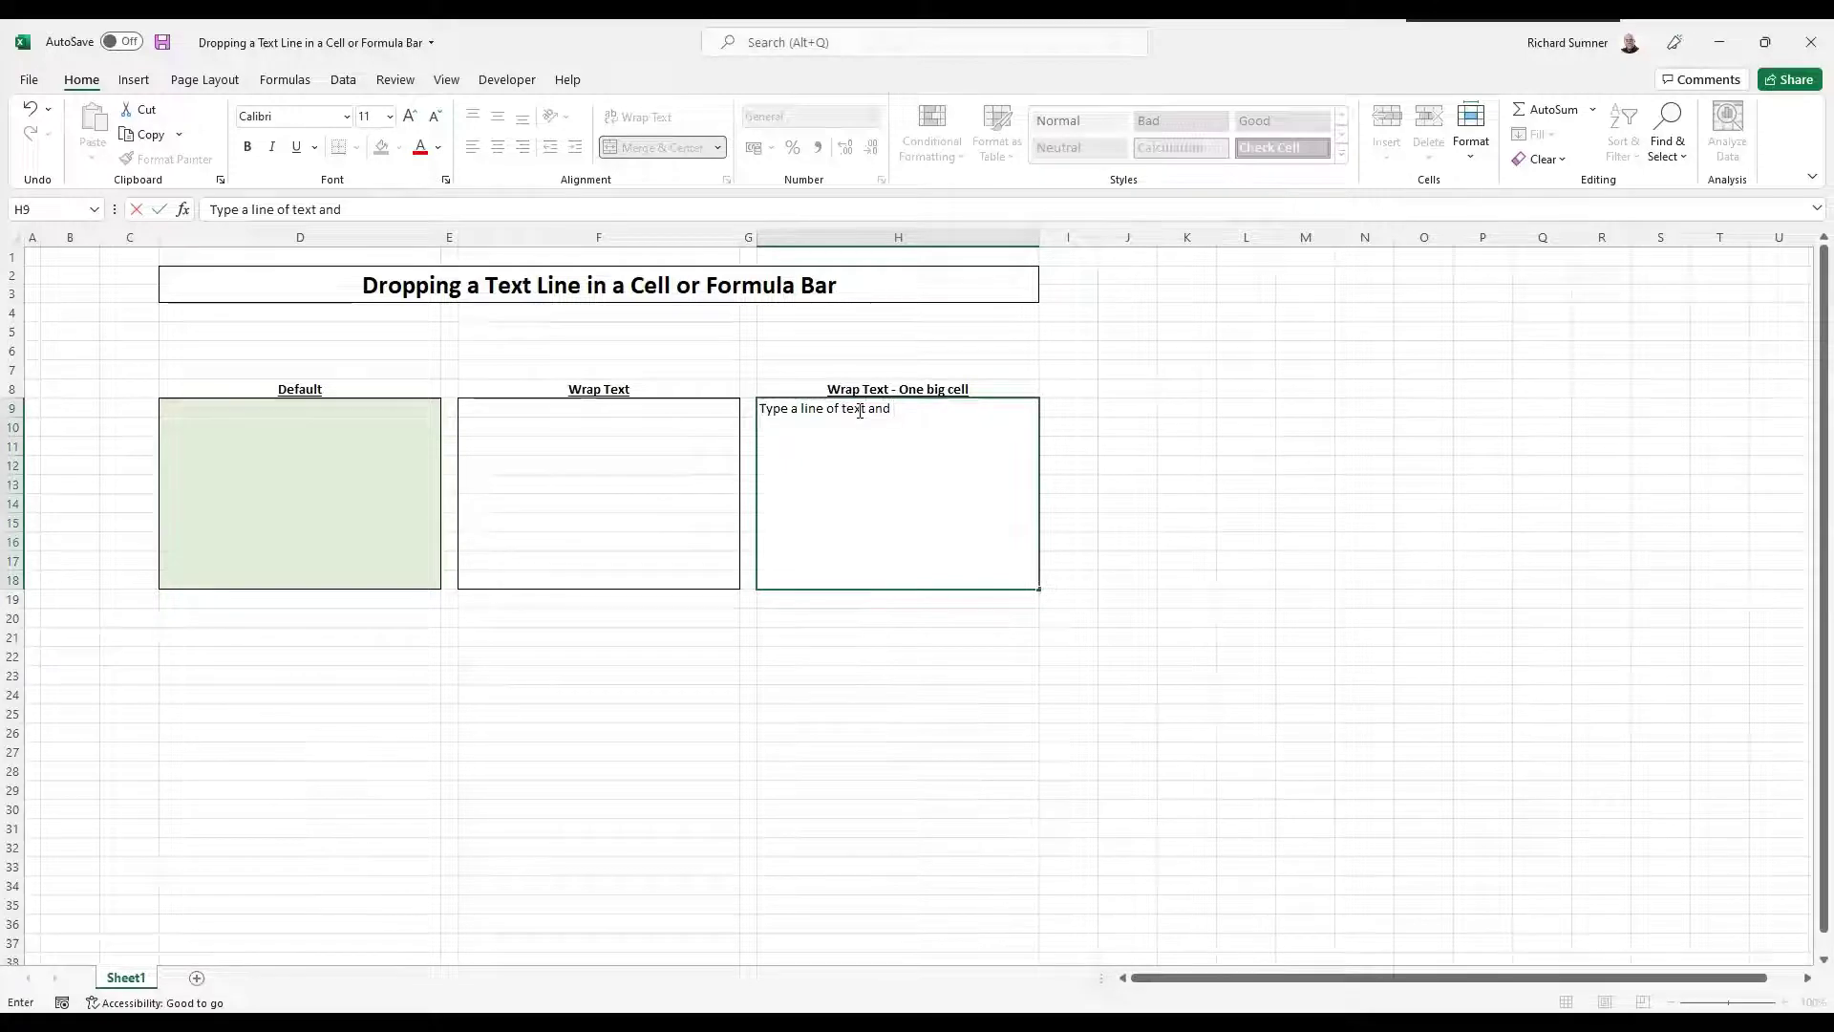
text( when they type more it)
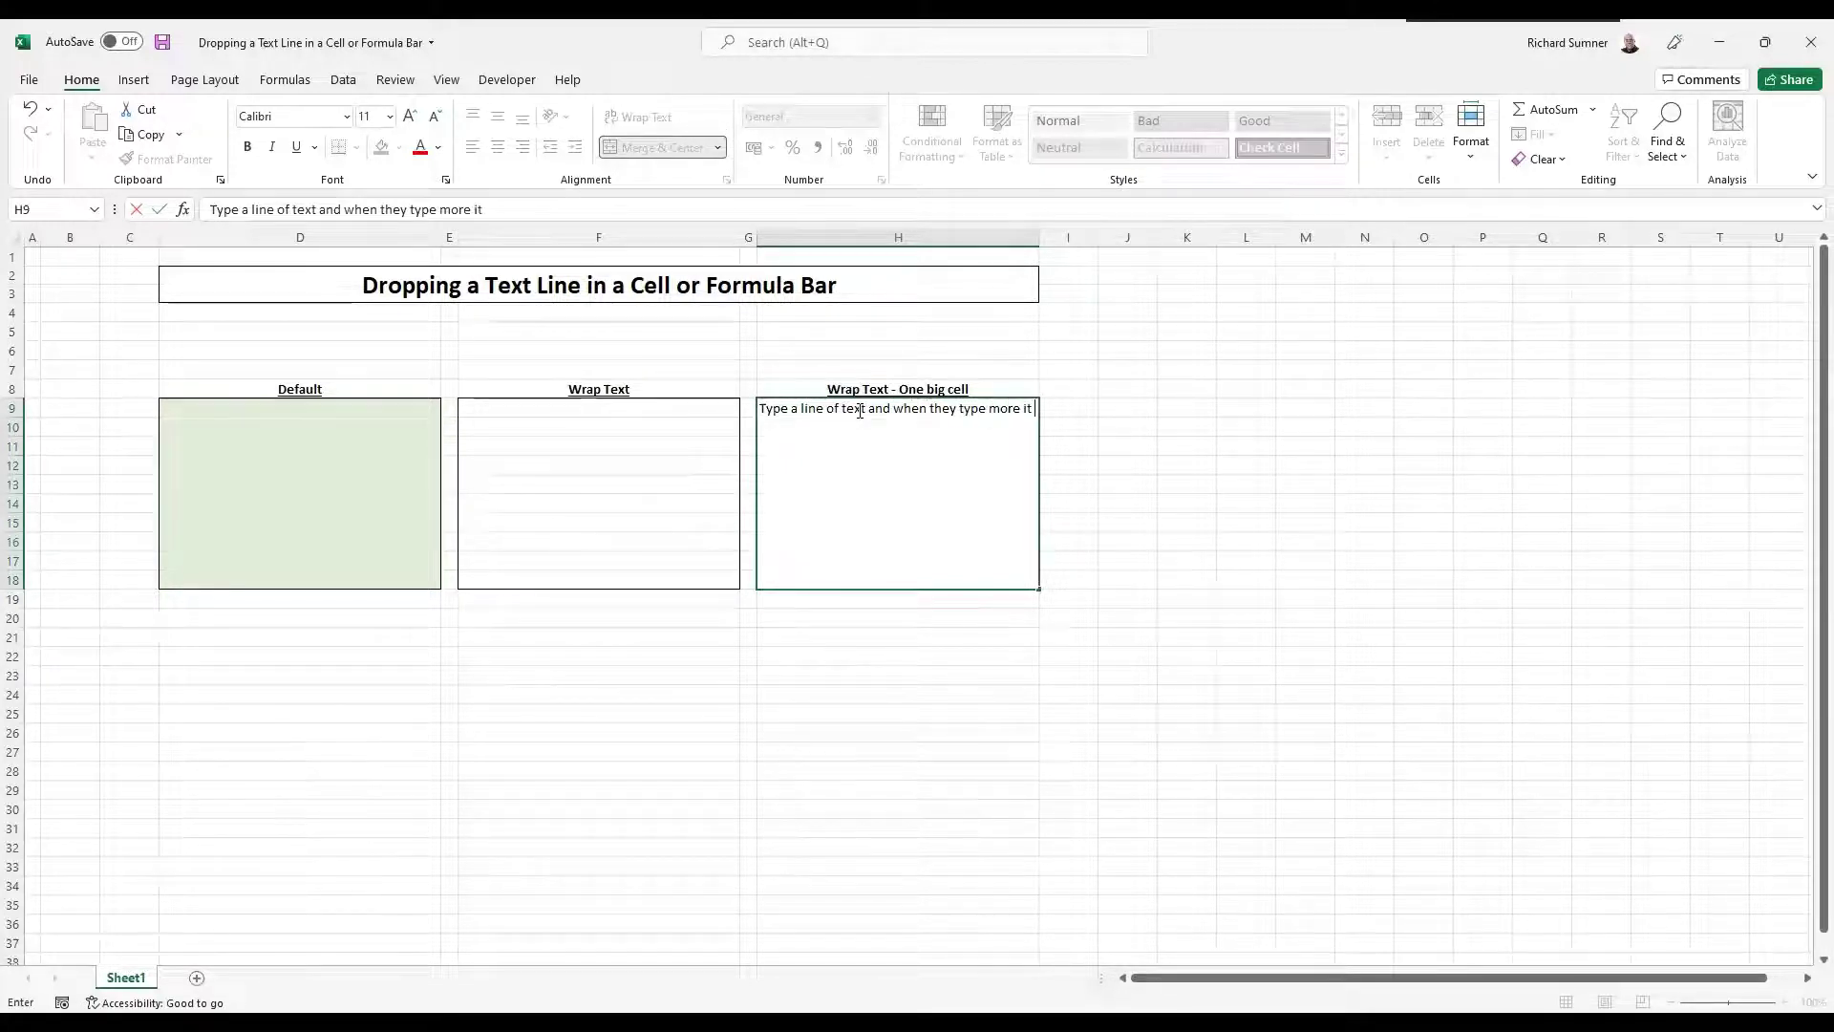
text( will dorop down.)
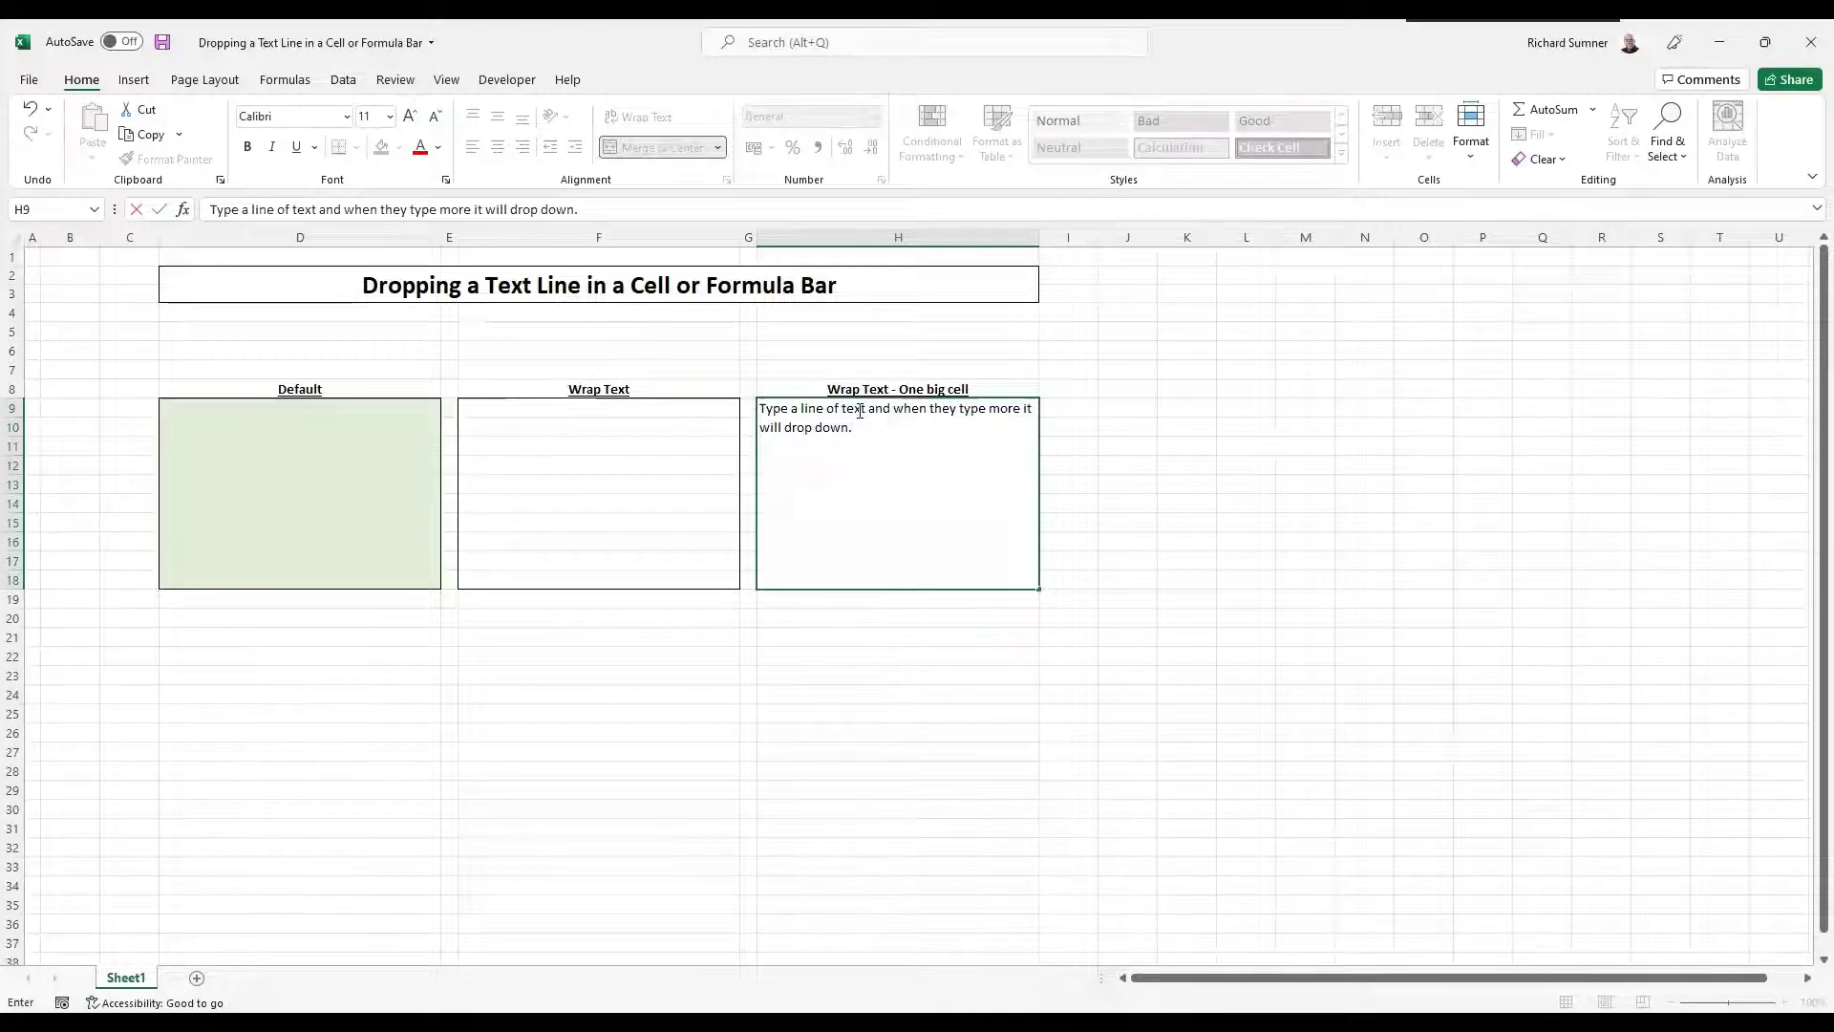
key(Return)
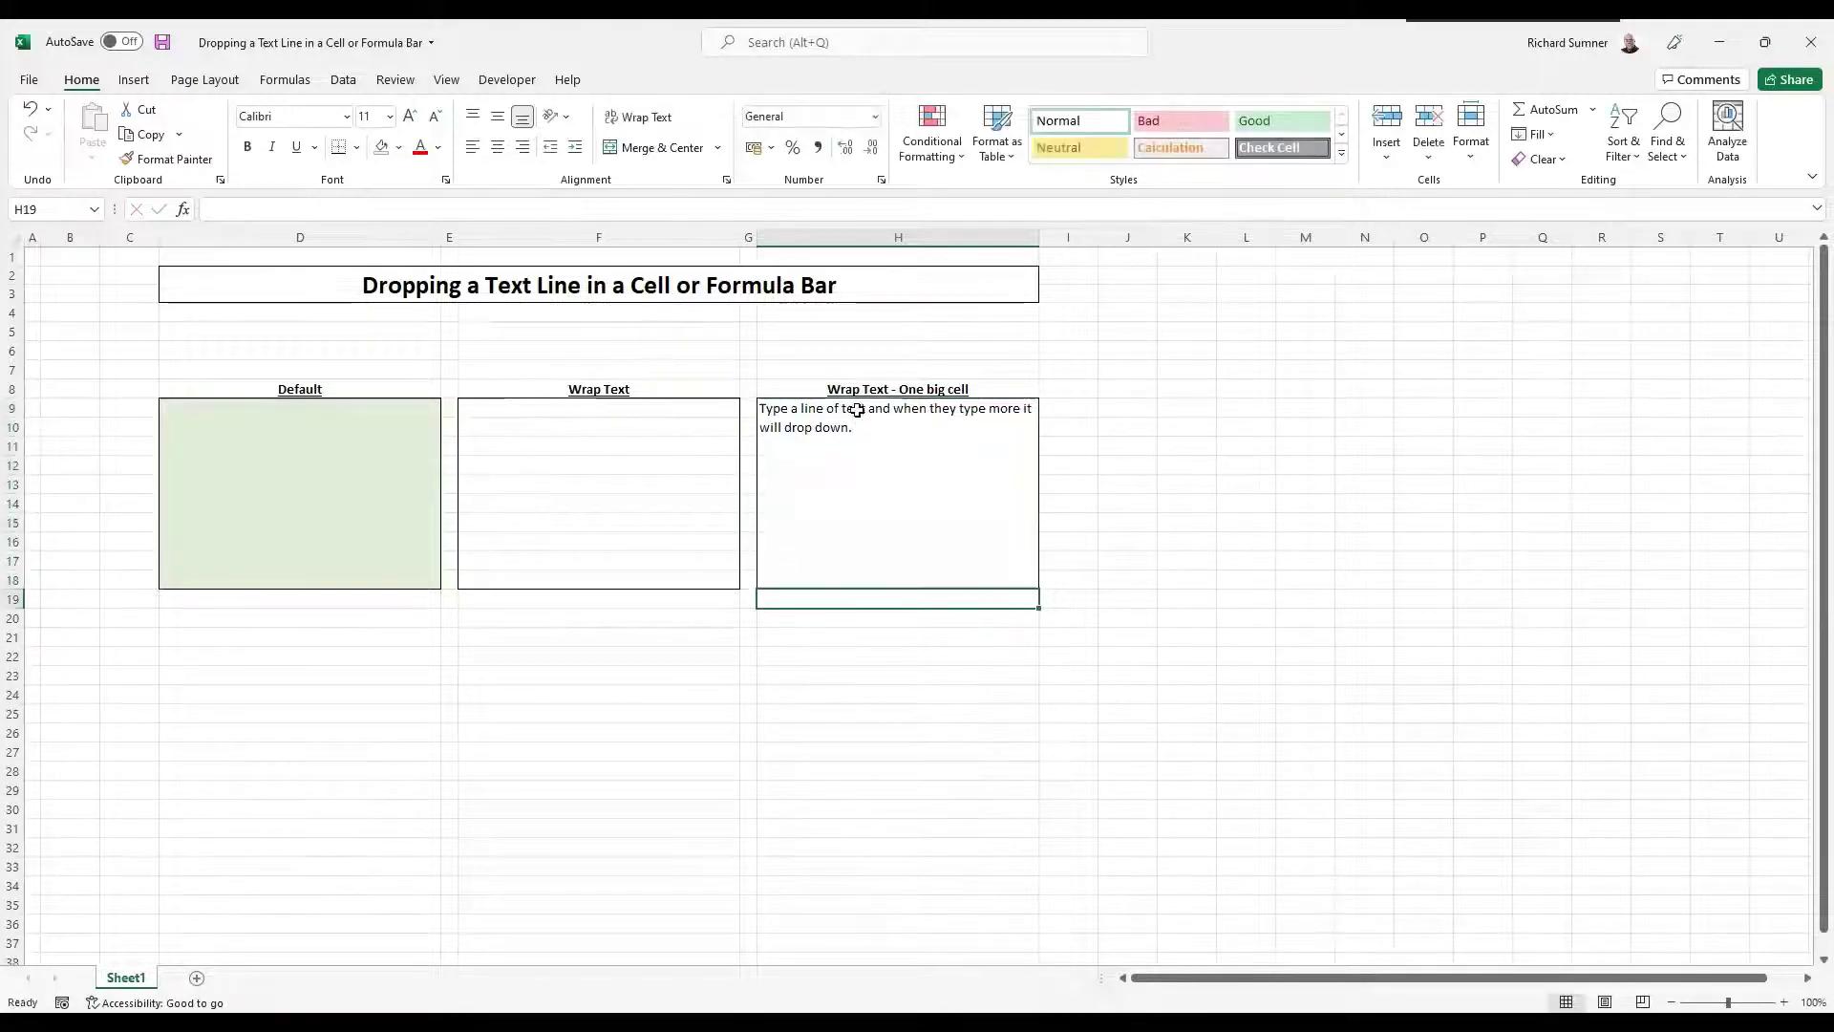
Add 'Then you can type more text.' as a new paragraph below the sentence in the One big cell box.
click(857, 410)
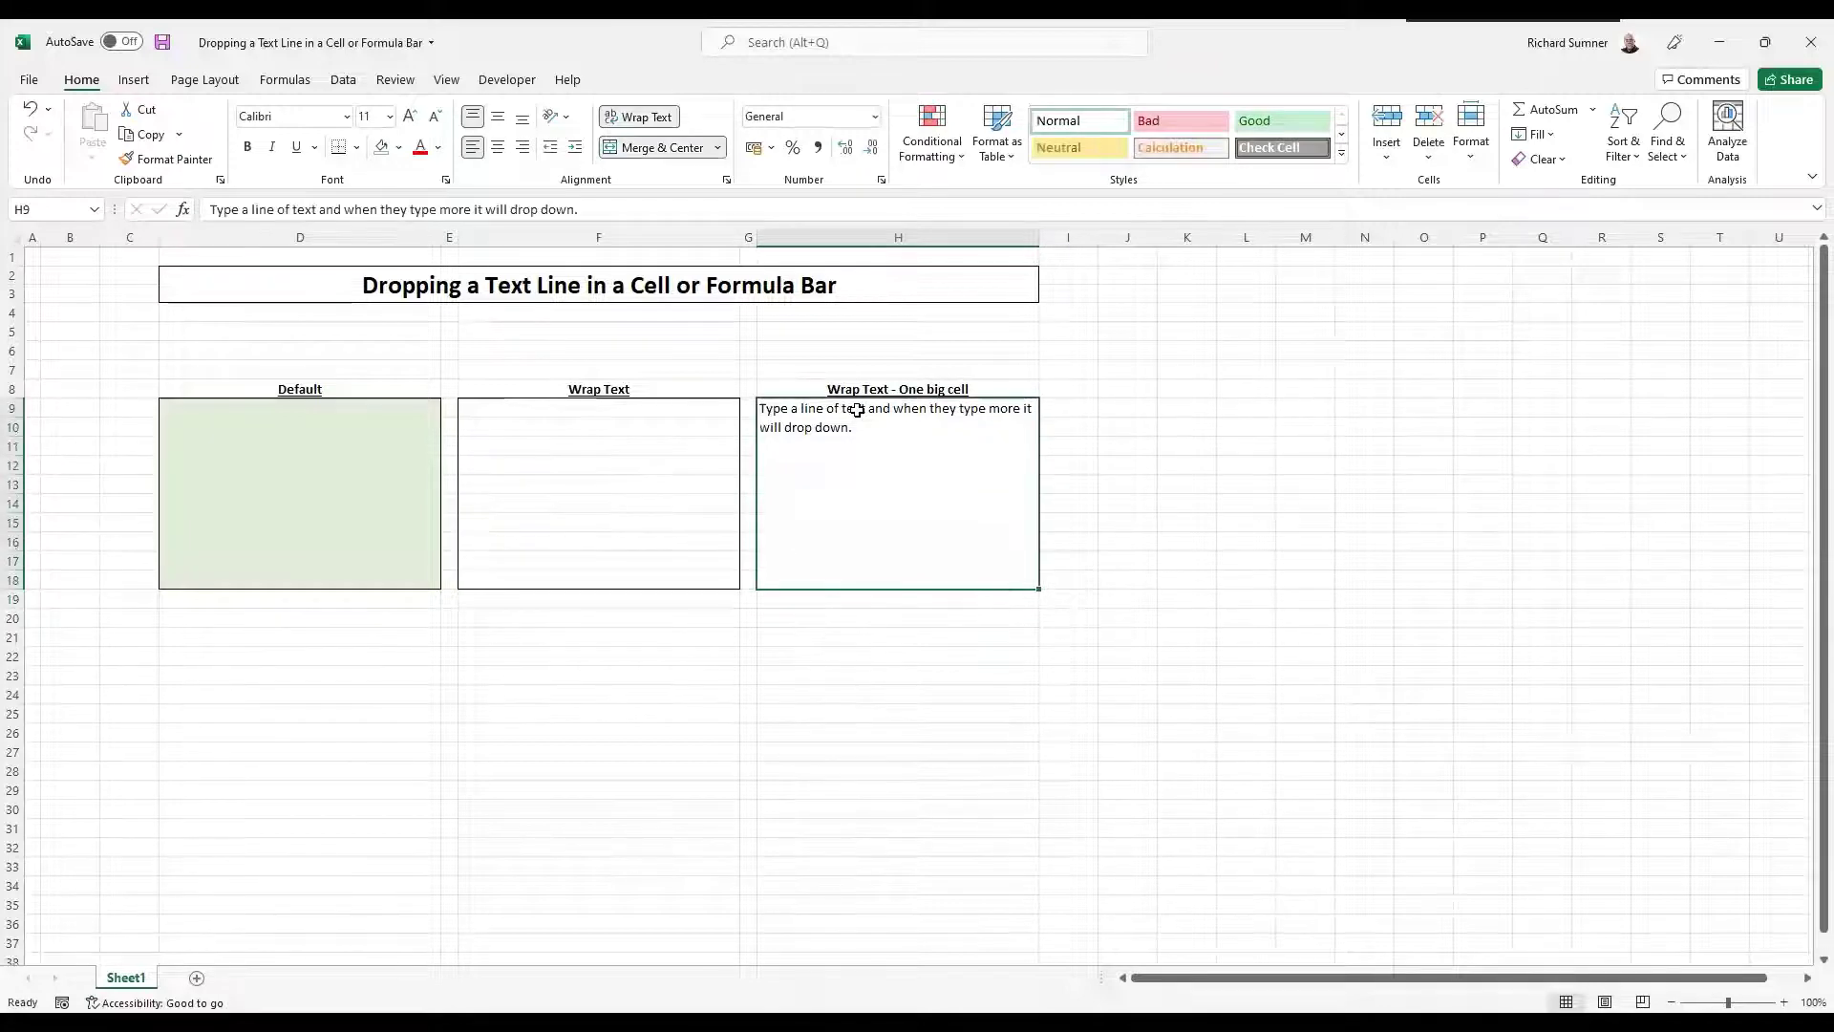
click(640, 209)
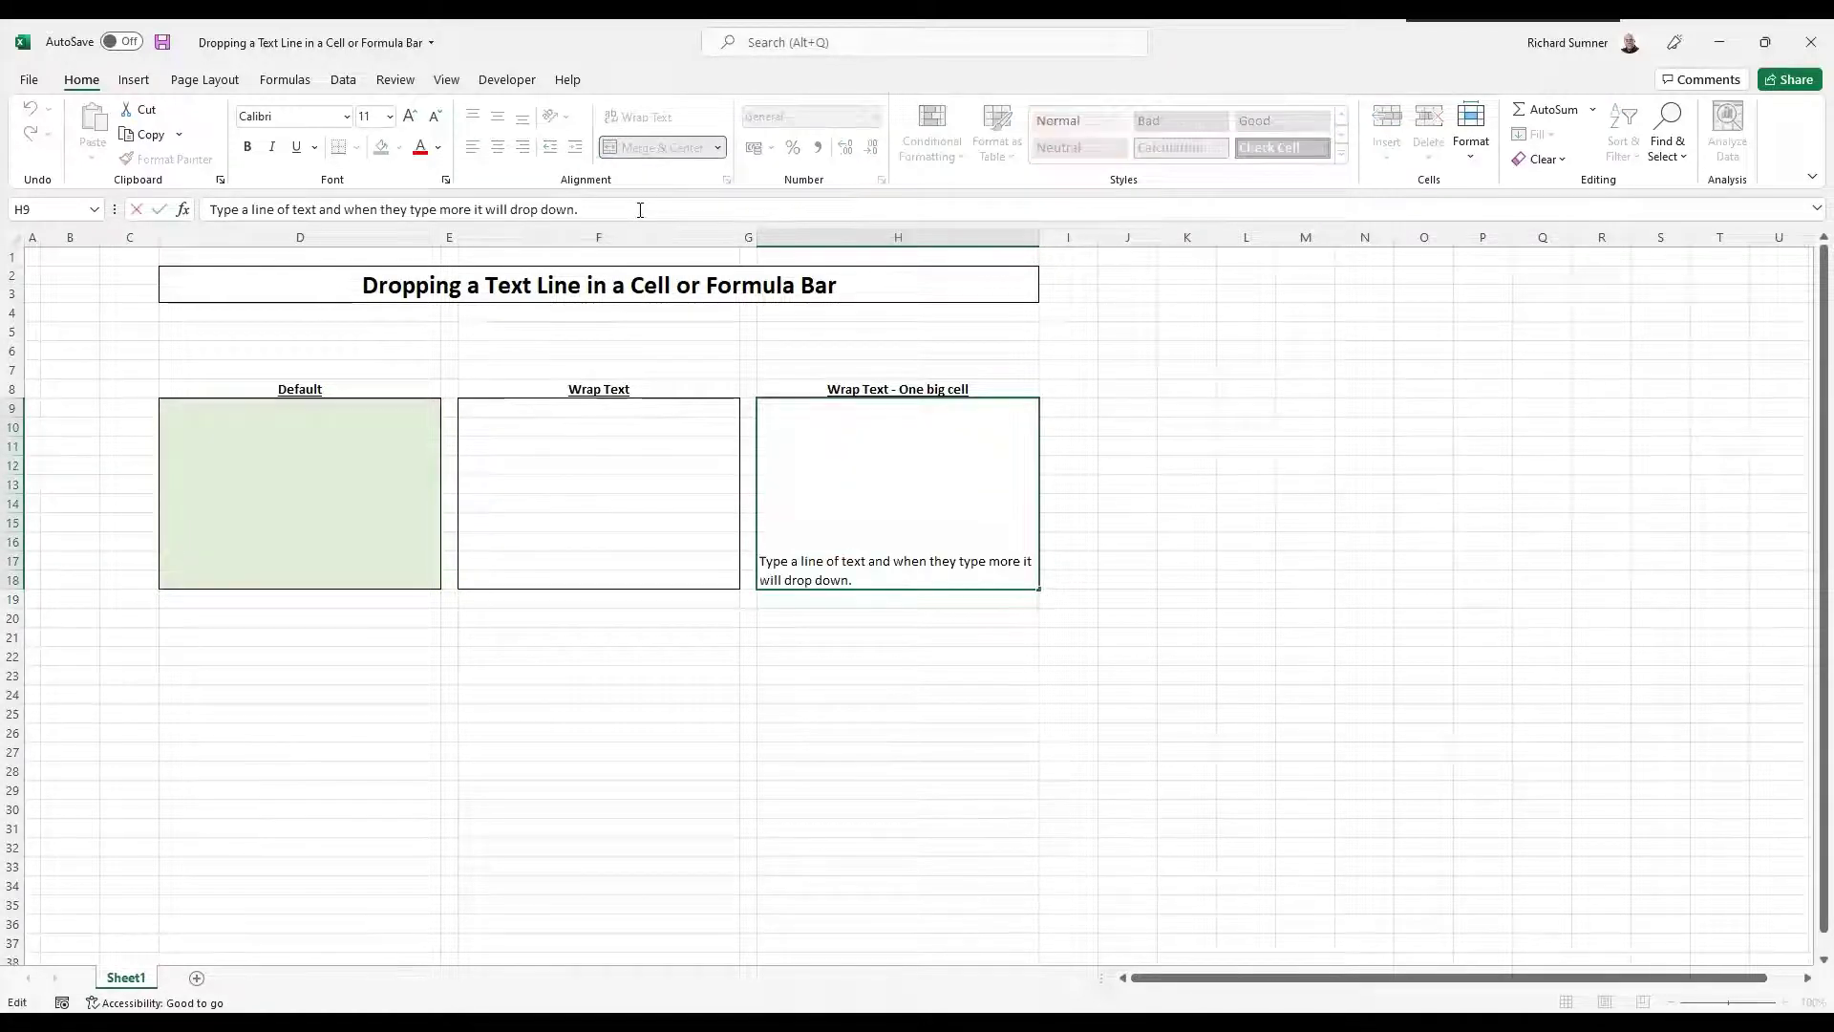
click(878, 581)
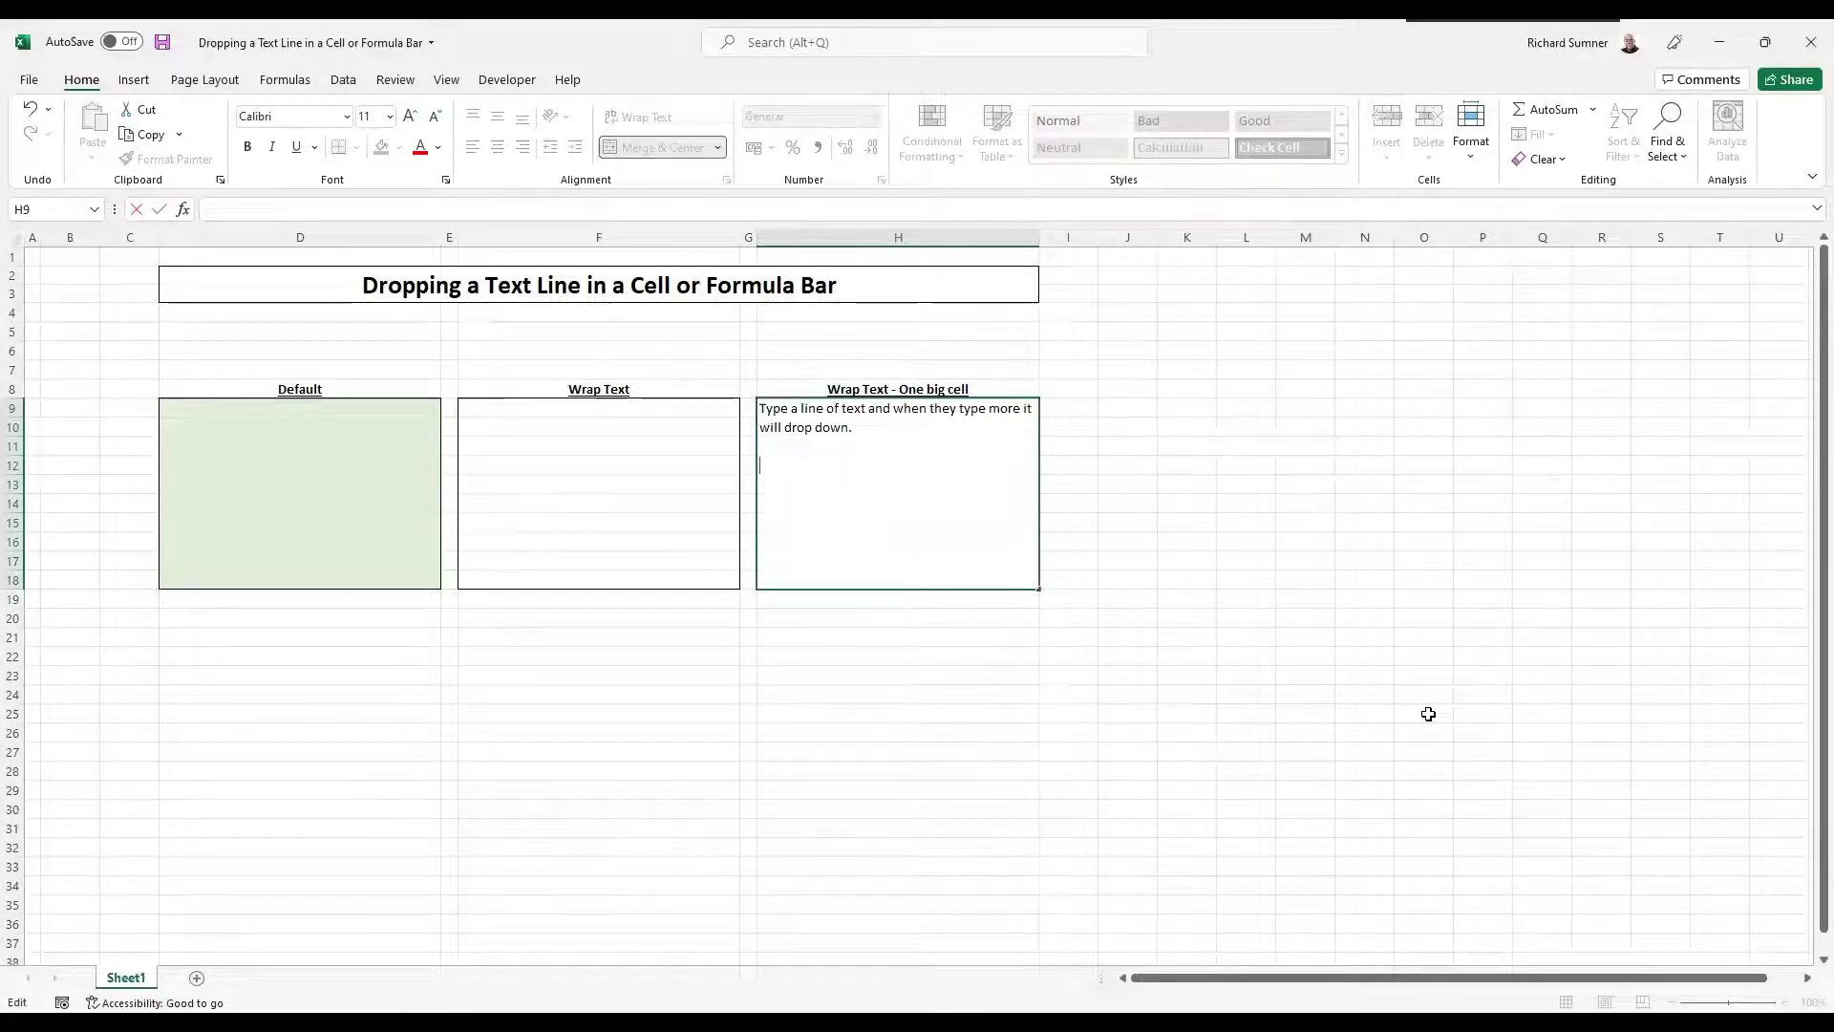
text(Then you can type m)
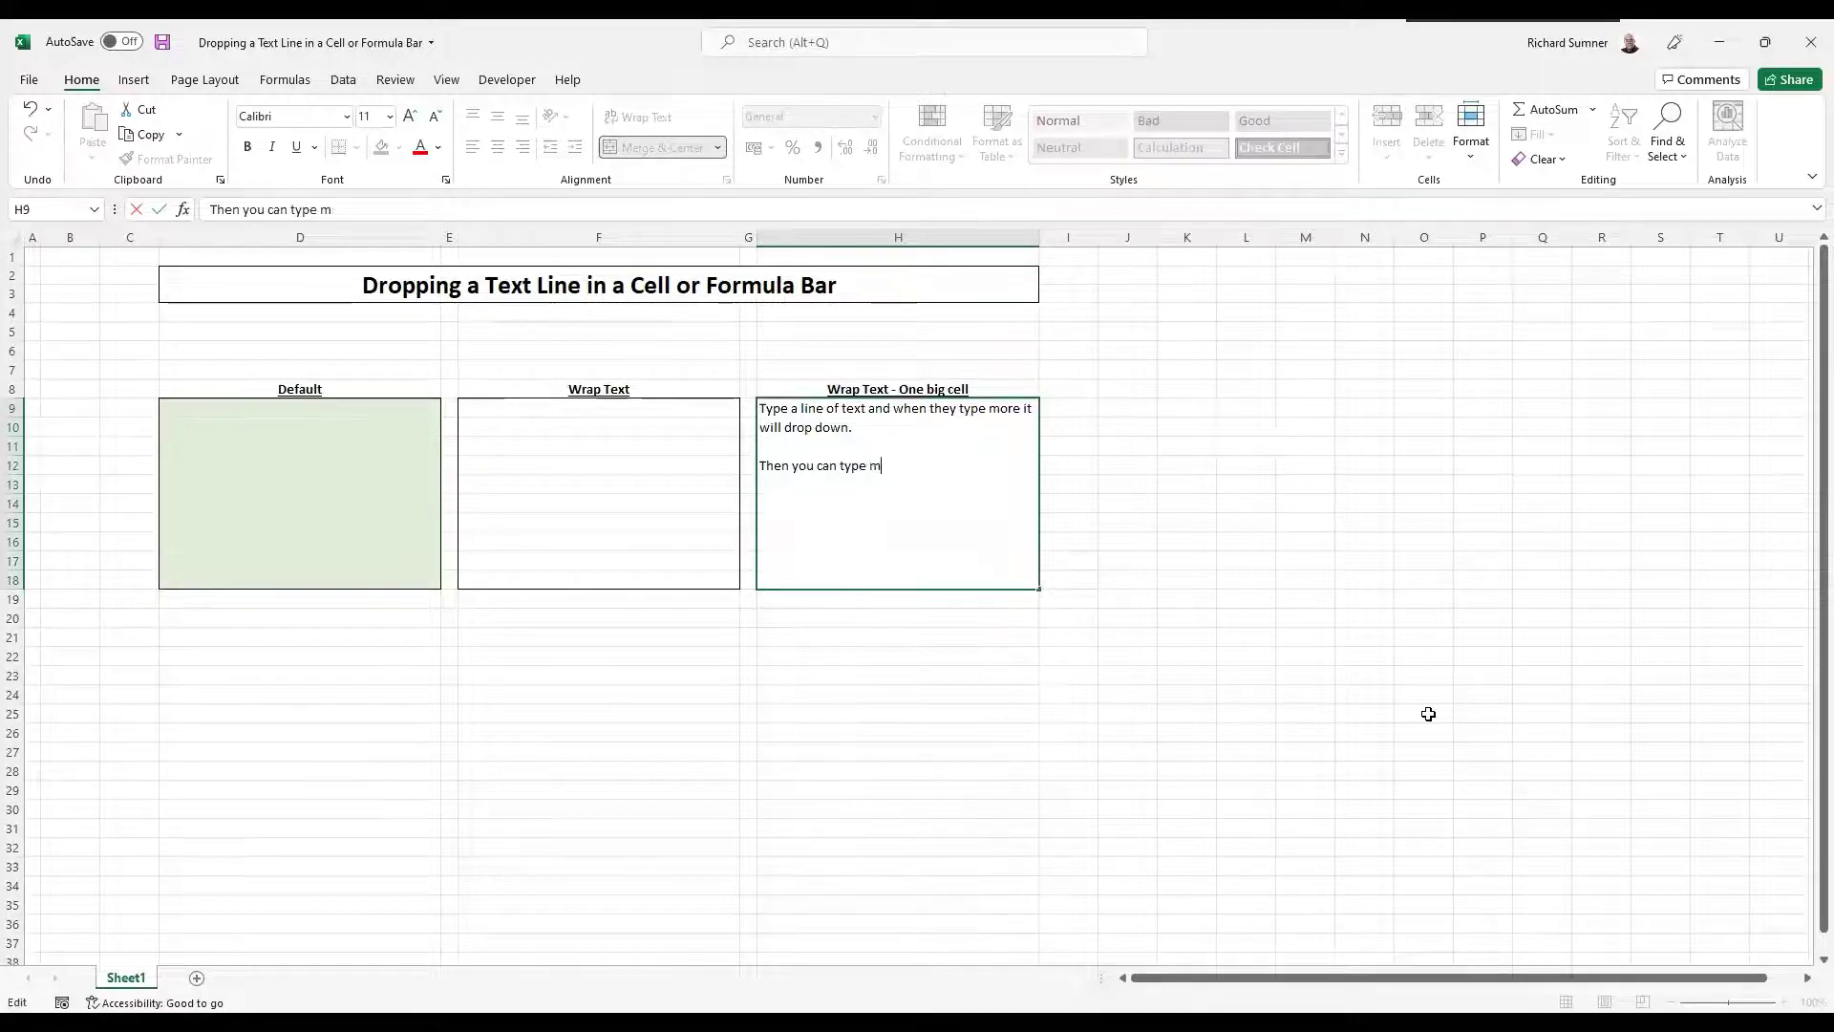
text(ore text.)
key(Return)
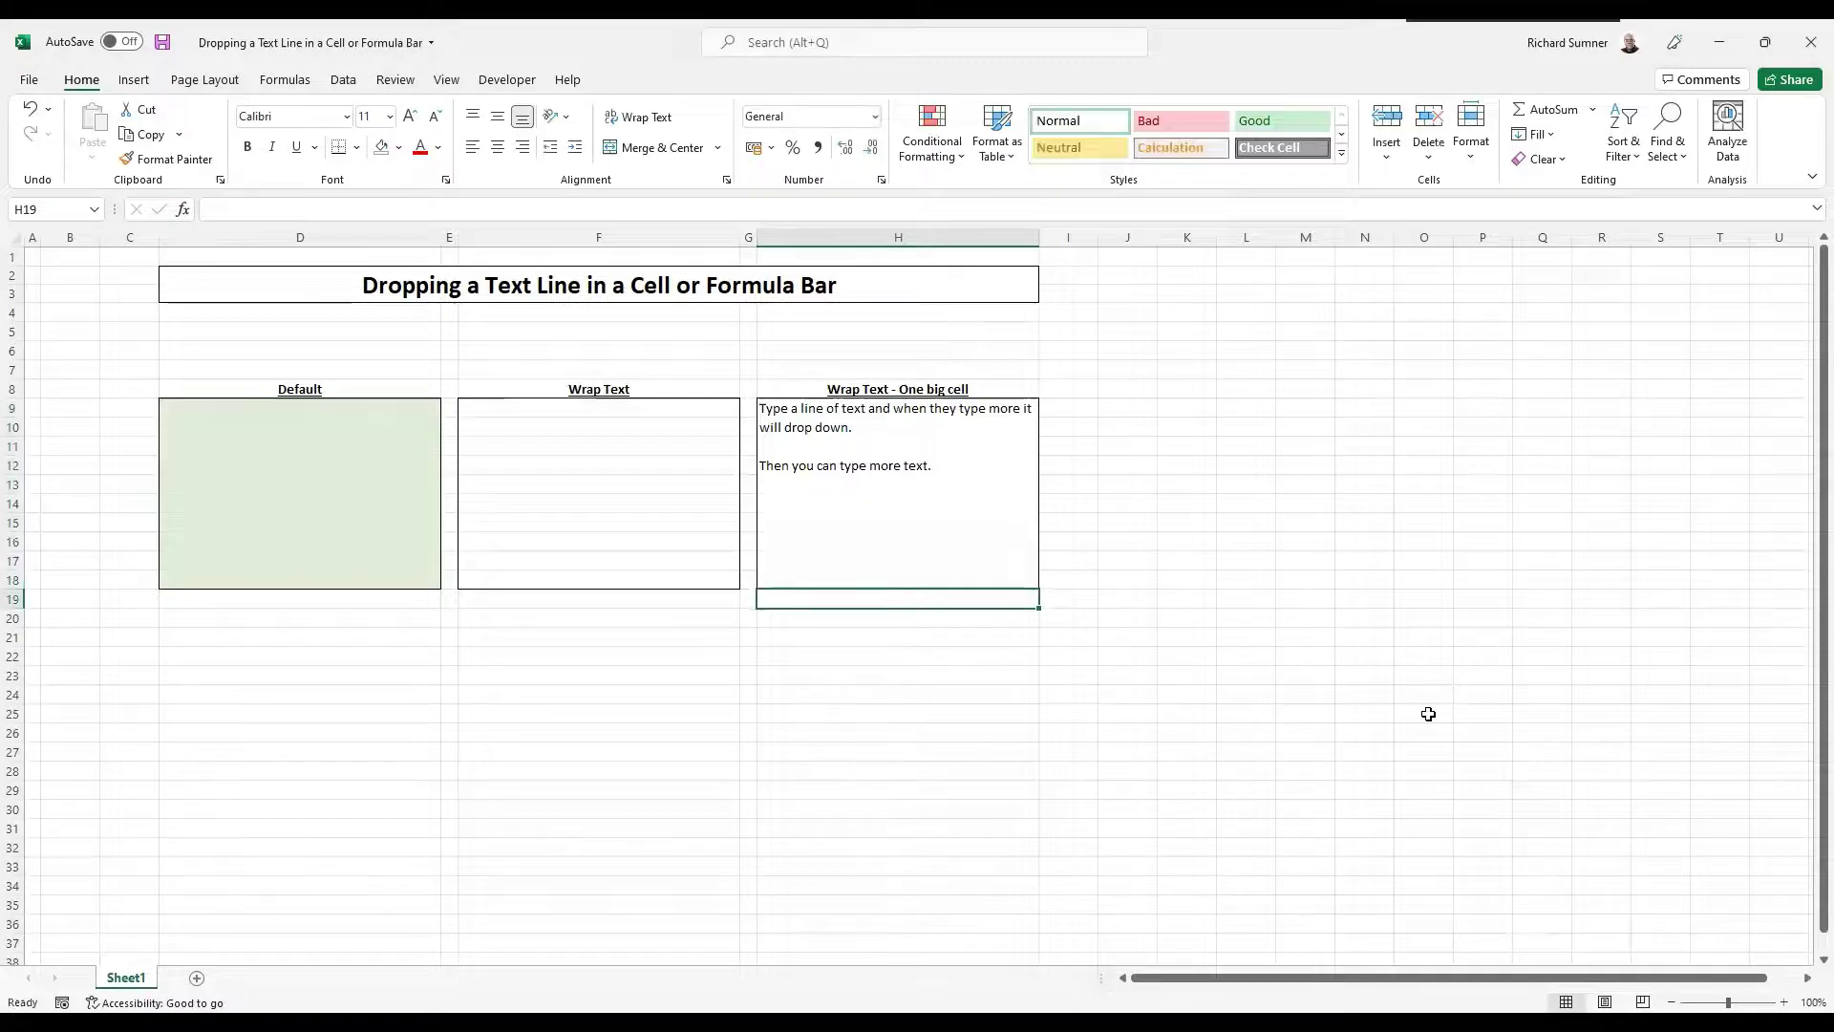
key(Down)
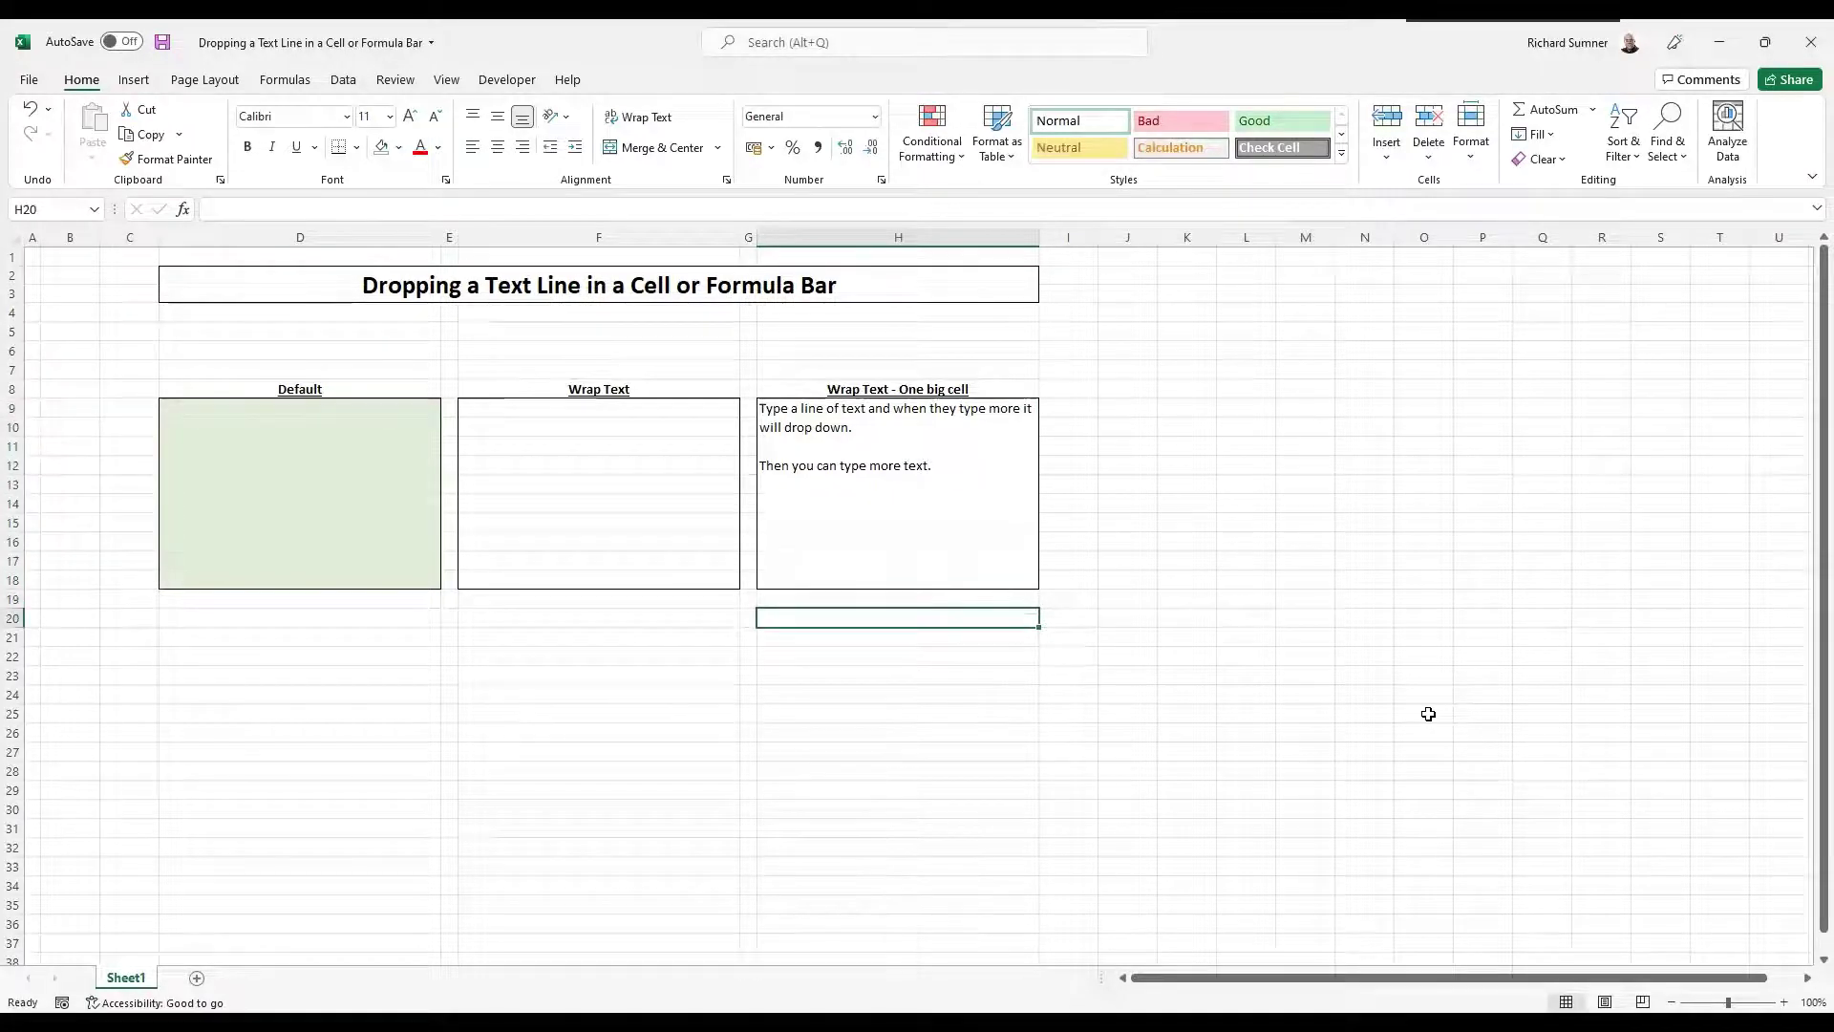
Enter the formula =A1+A2 in cell H20.
key(F2)
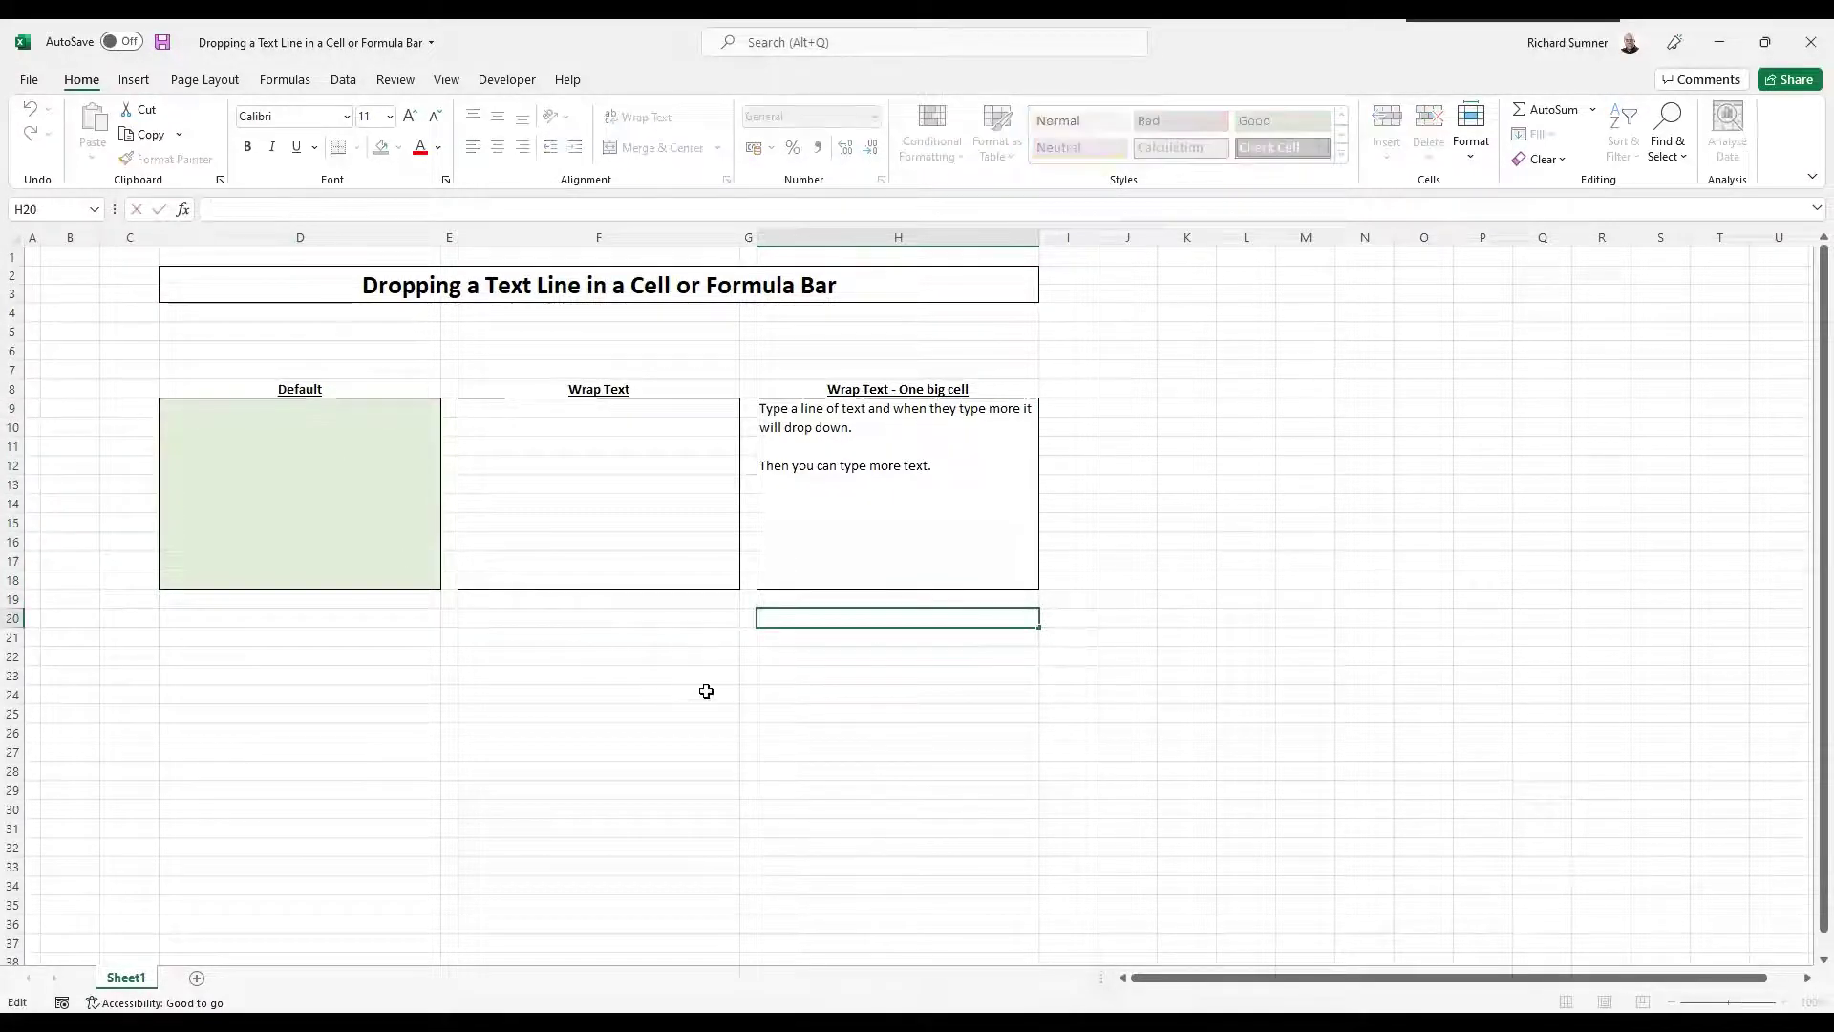
text(=A)
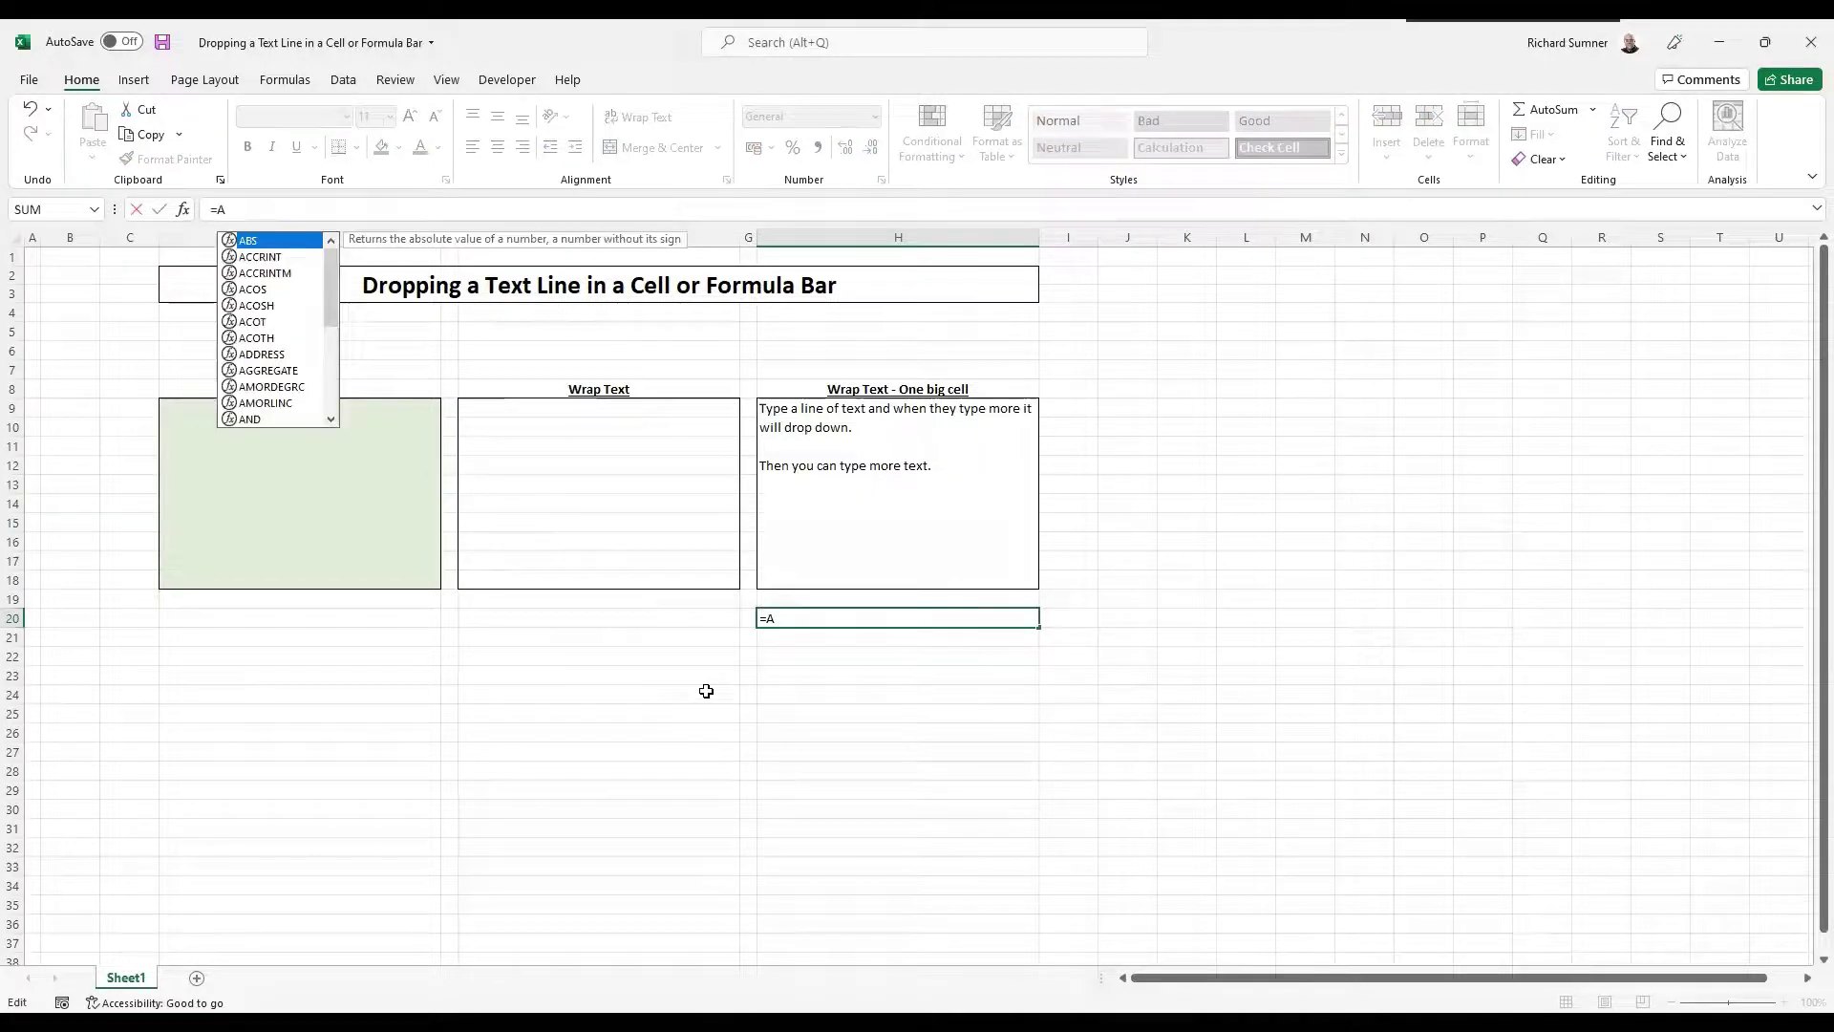
text(1)
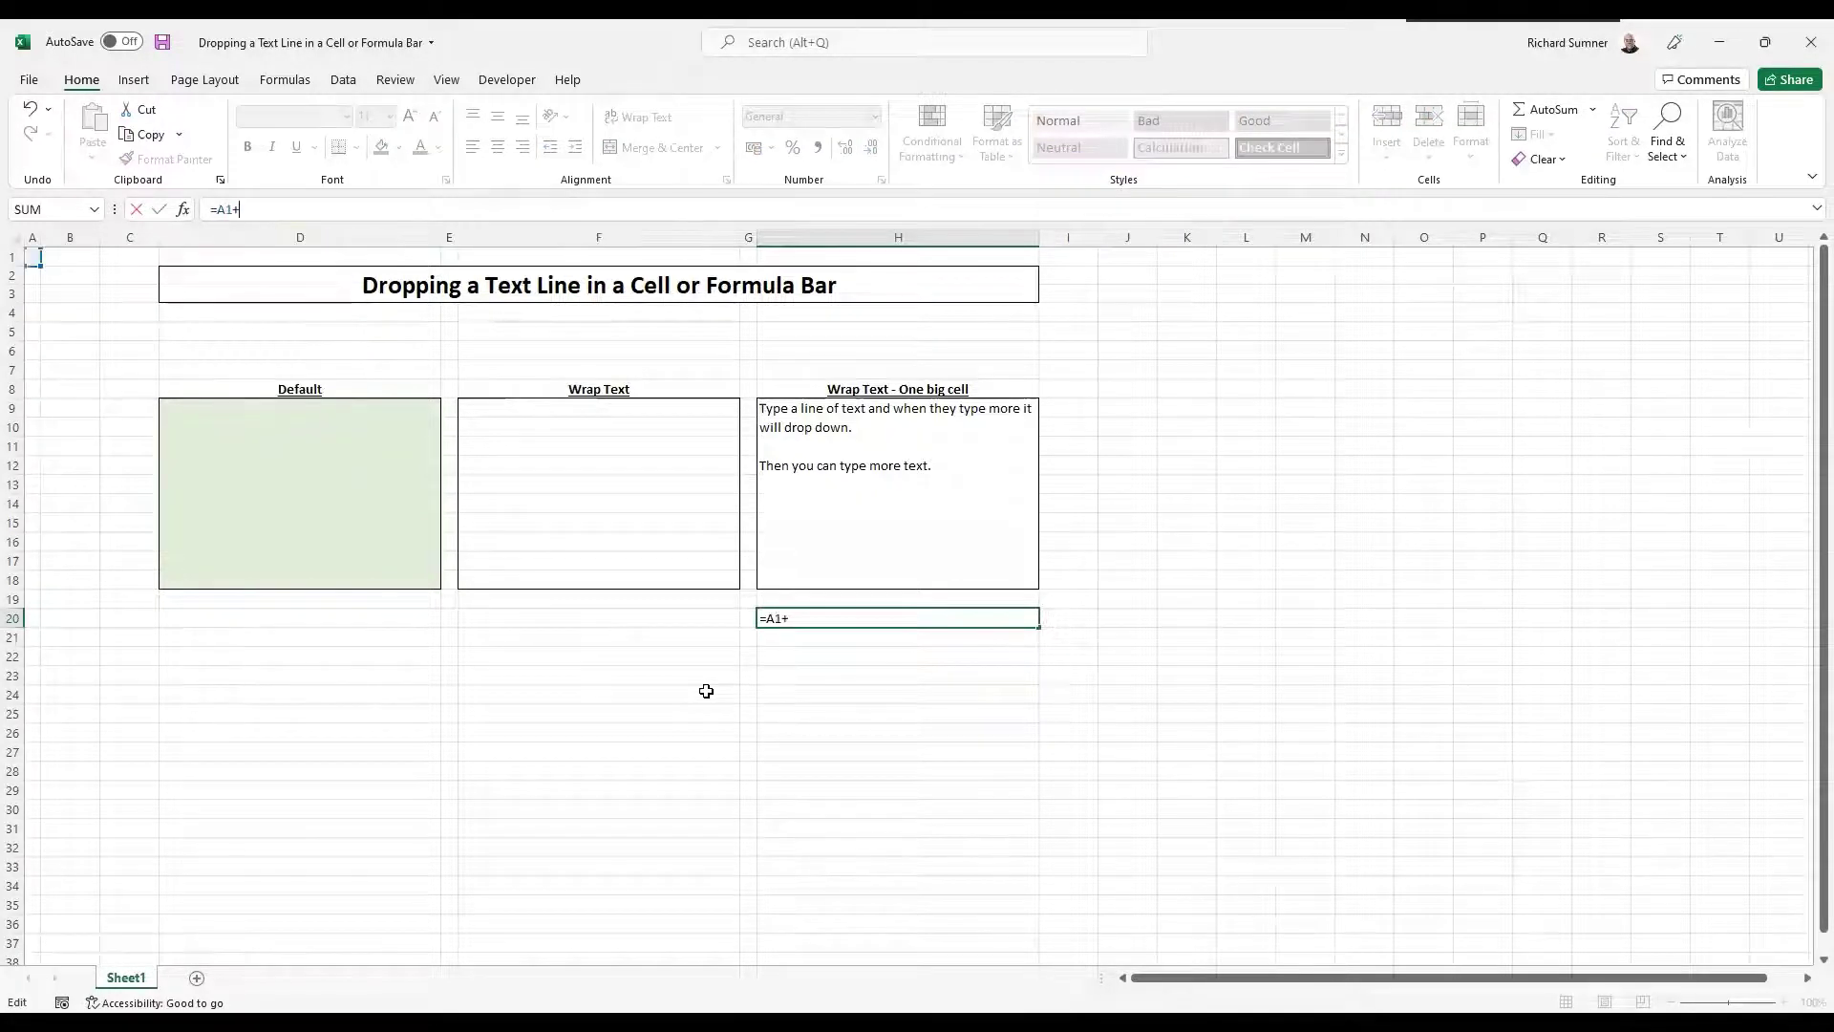
text(+A2)
key(BackSpace)
key(BackSpace)
key(BackSpace)
key(BackSpace)
key(BackSpace)
key(BackSpace)
text(*A1+A2)
key(ctrl+Return)
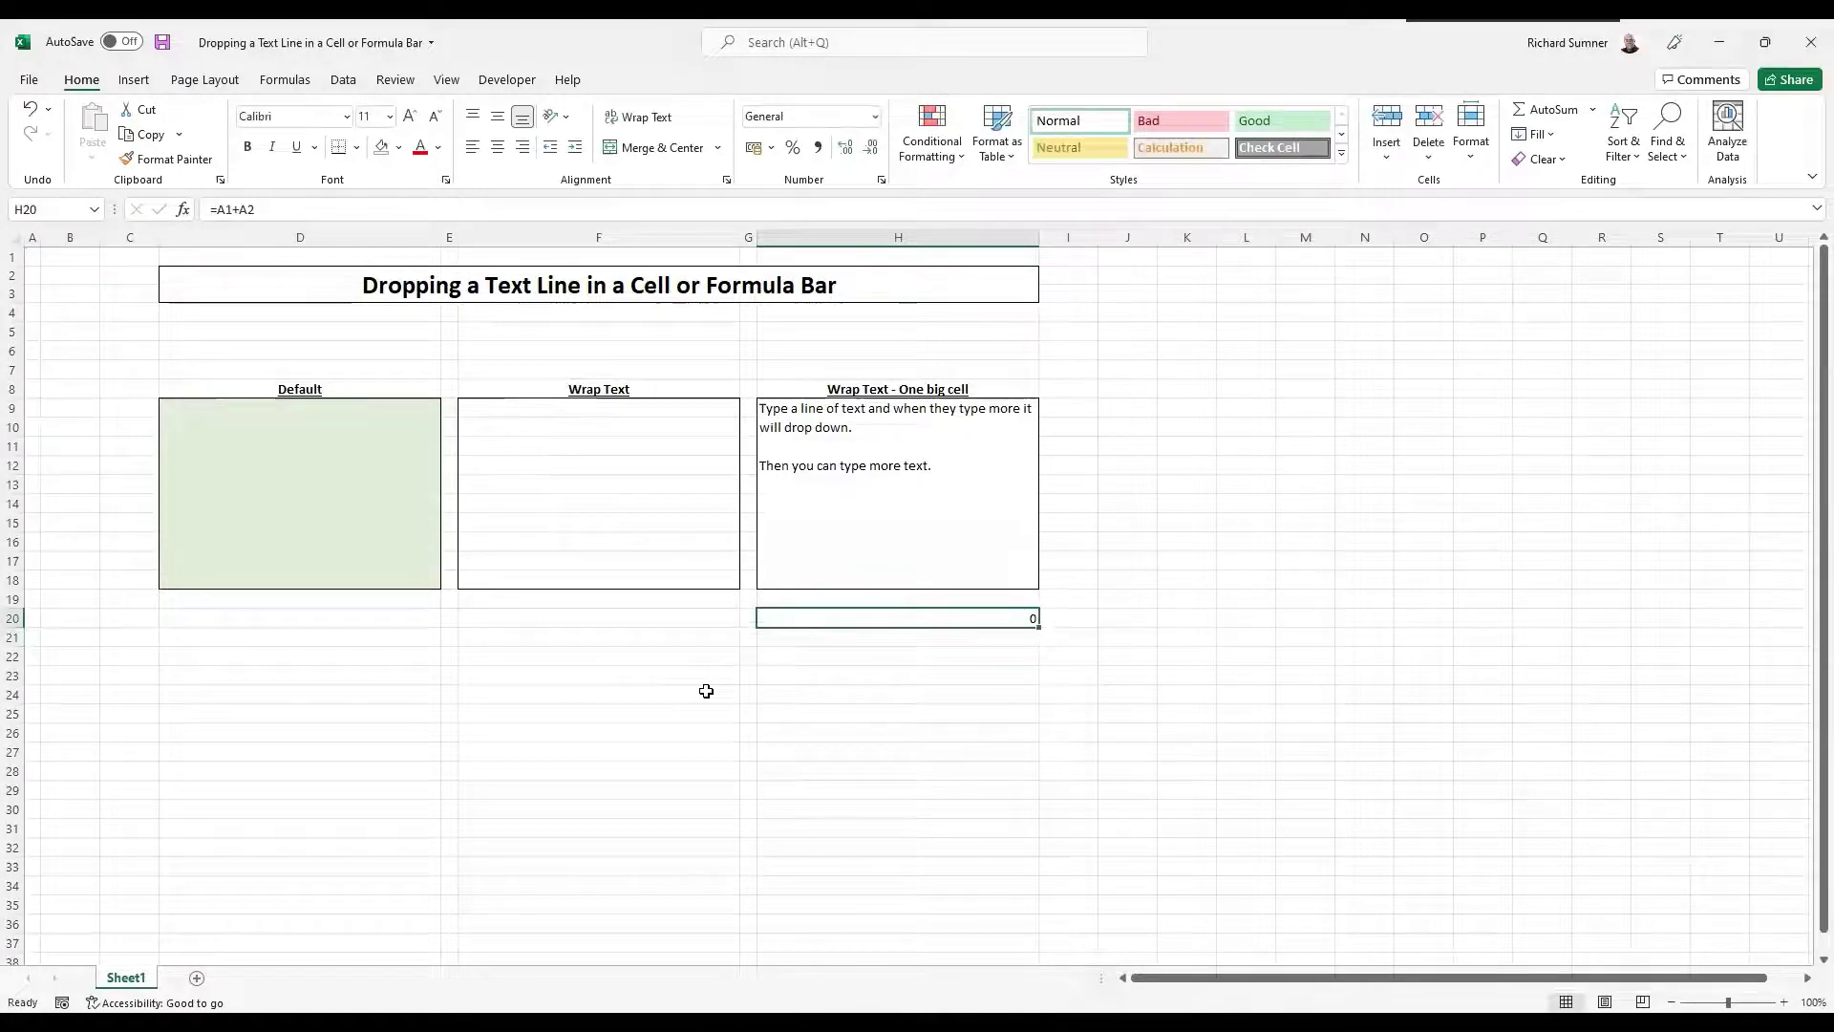
Expand the formula bar, add *A3 on a second formula line, then delete the whole formula.
click(326, 212)
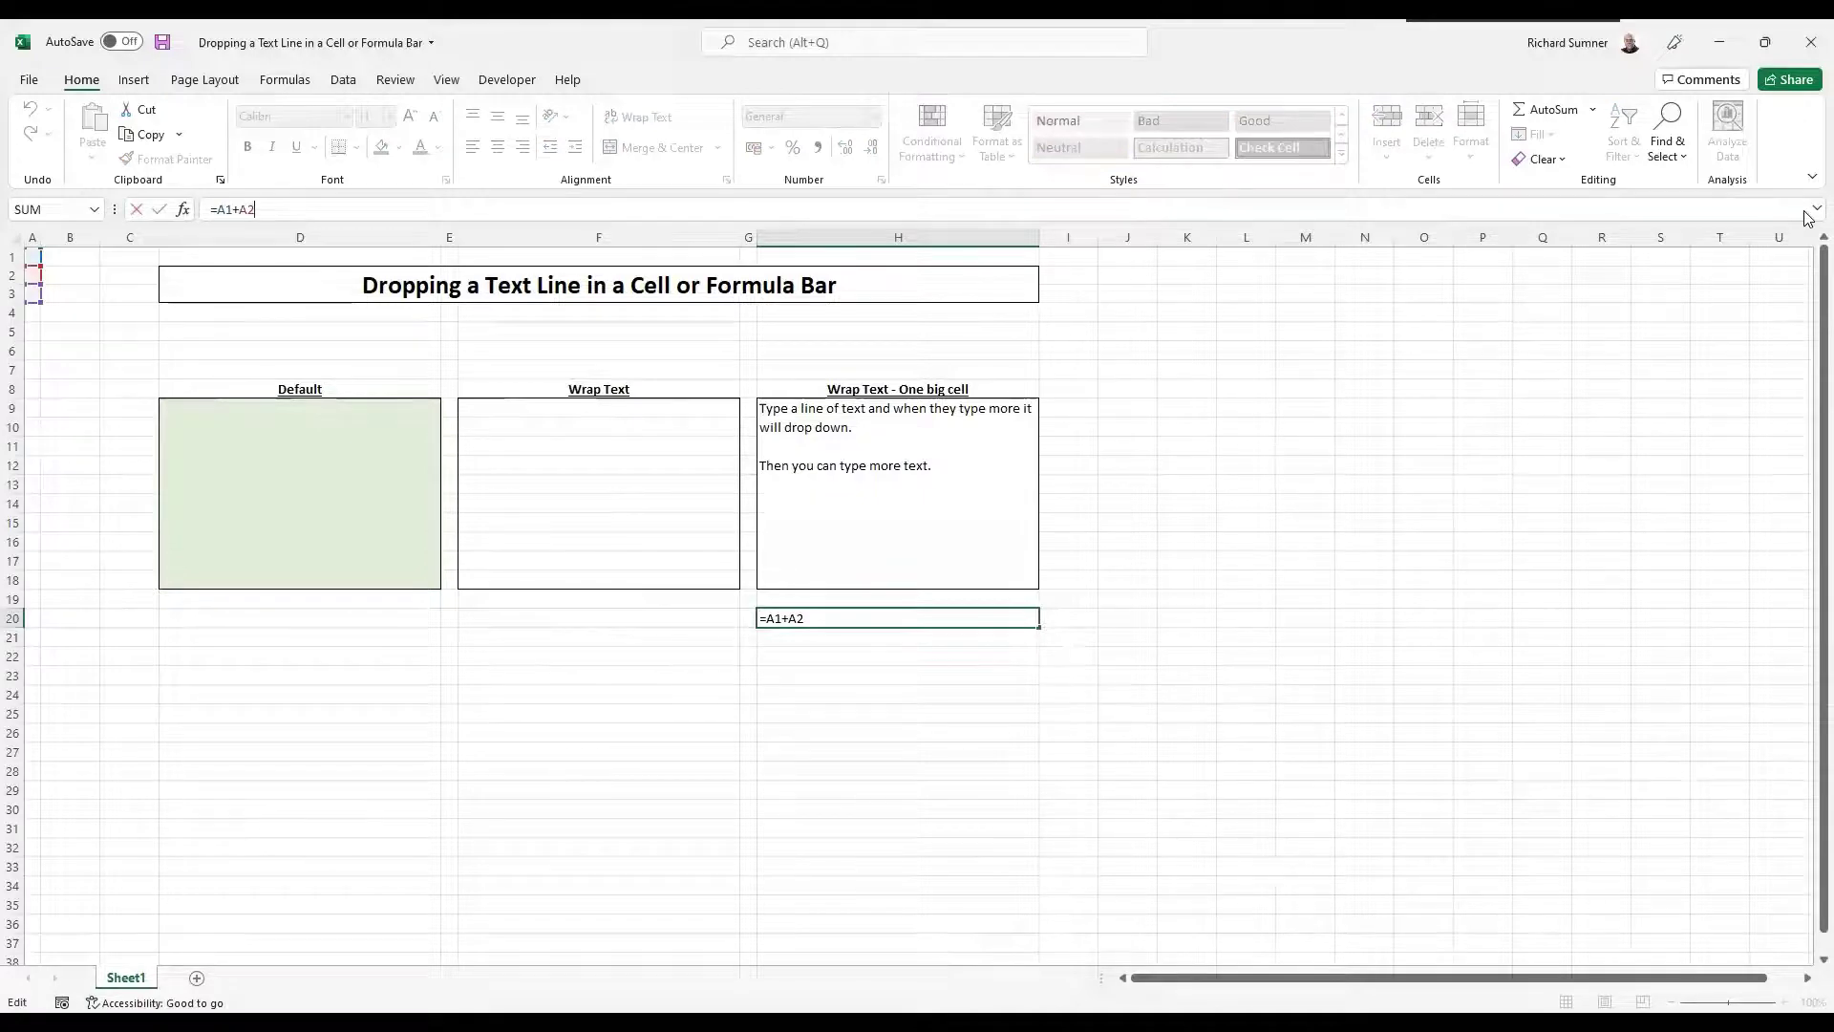
drag(1001, 263, 1001, 266)
key(alt+Return)
text(*A3)
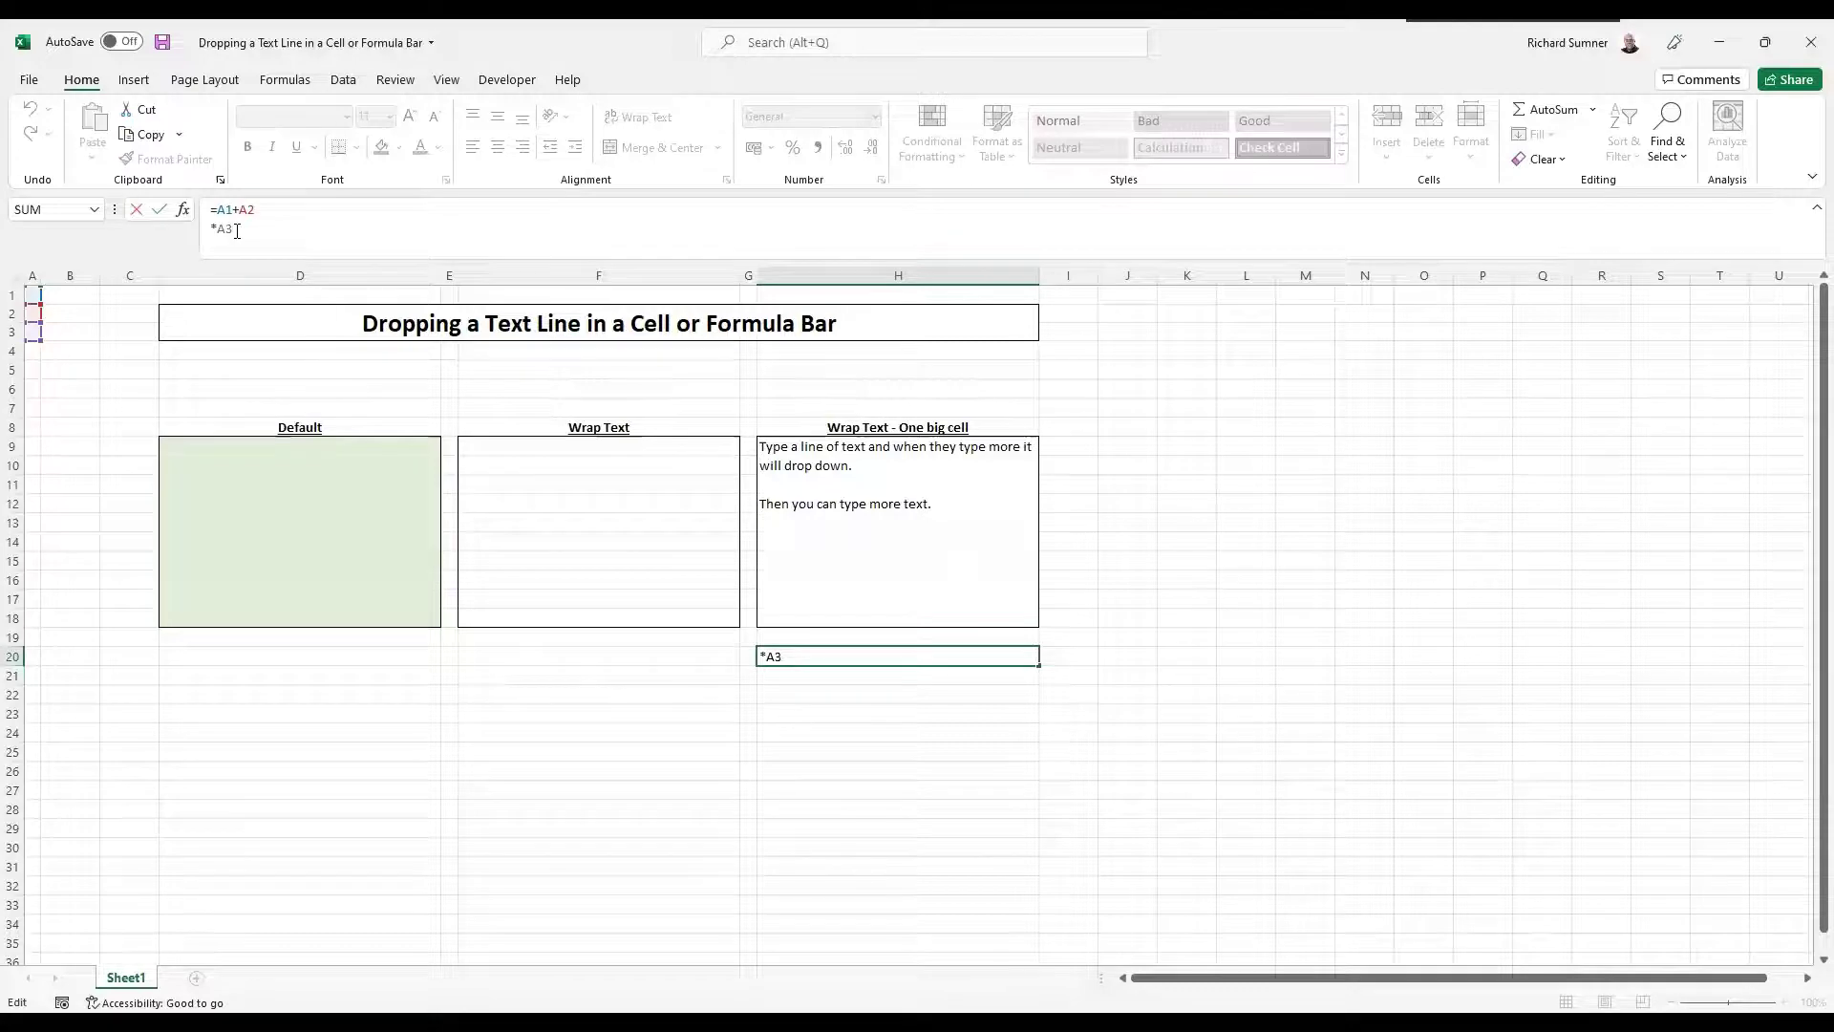
key(ctrl+a)
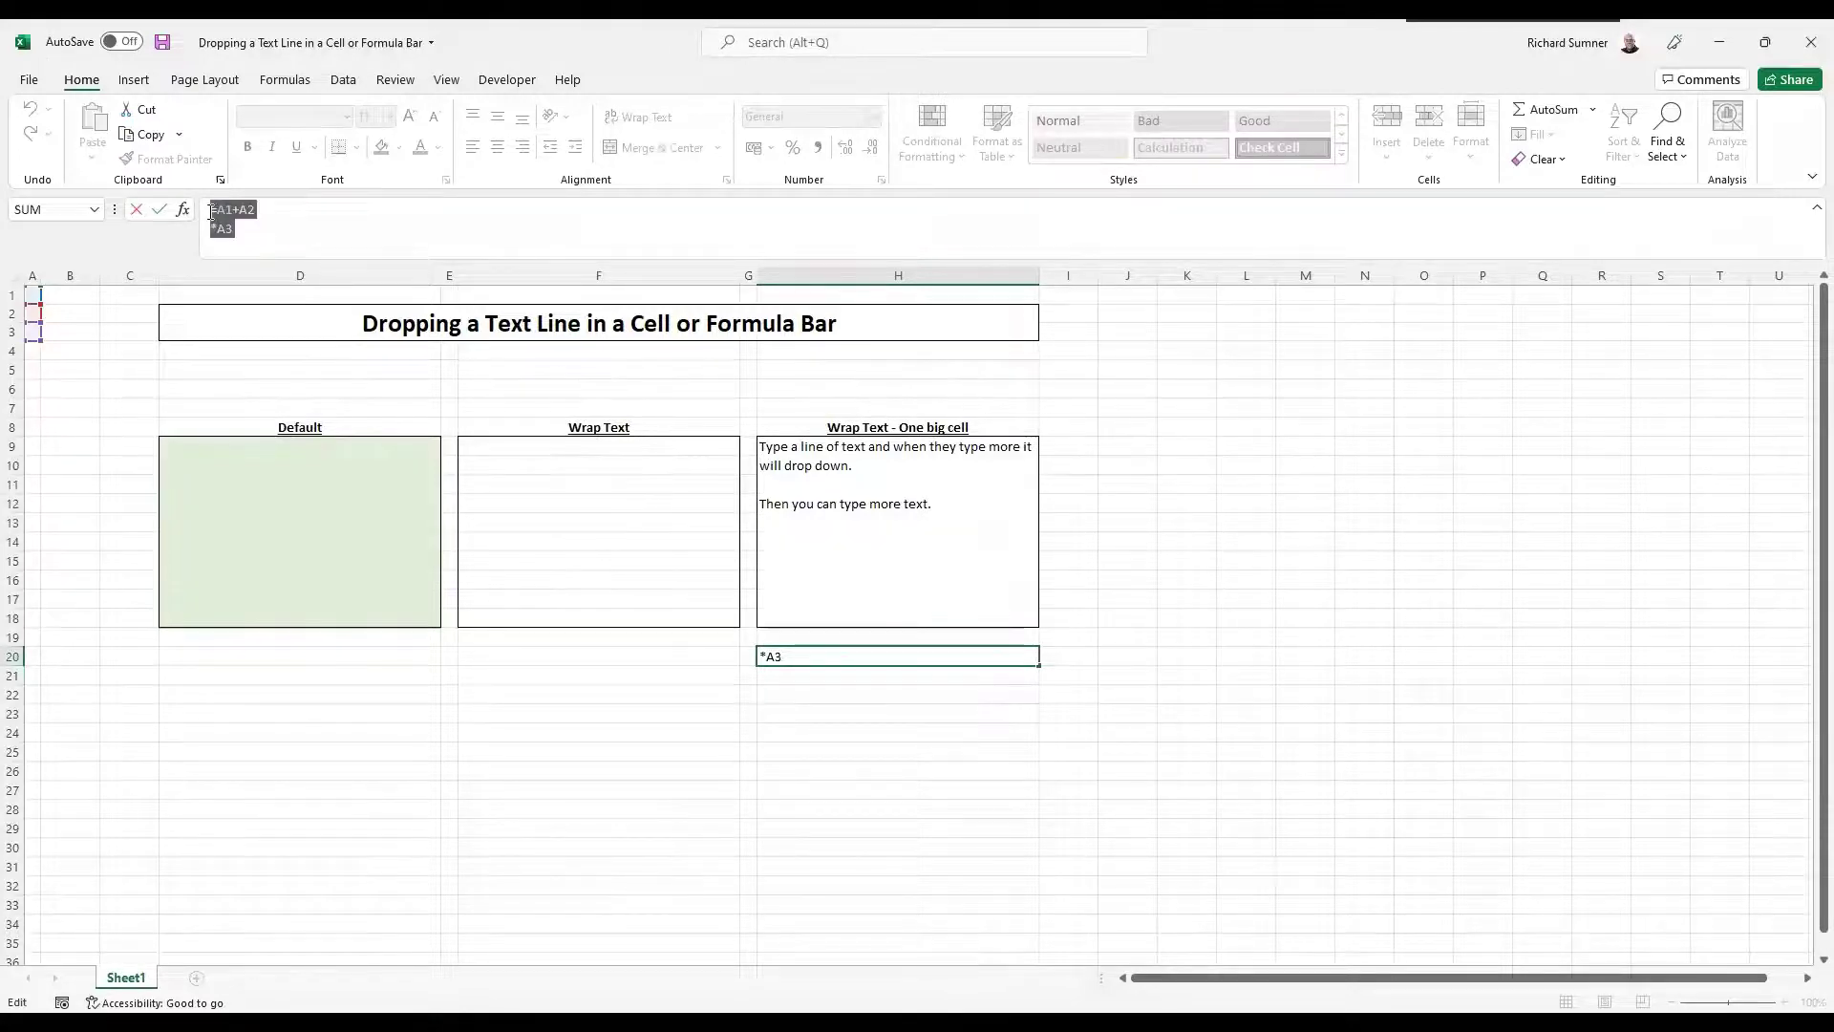
key(Delete)
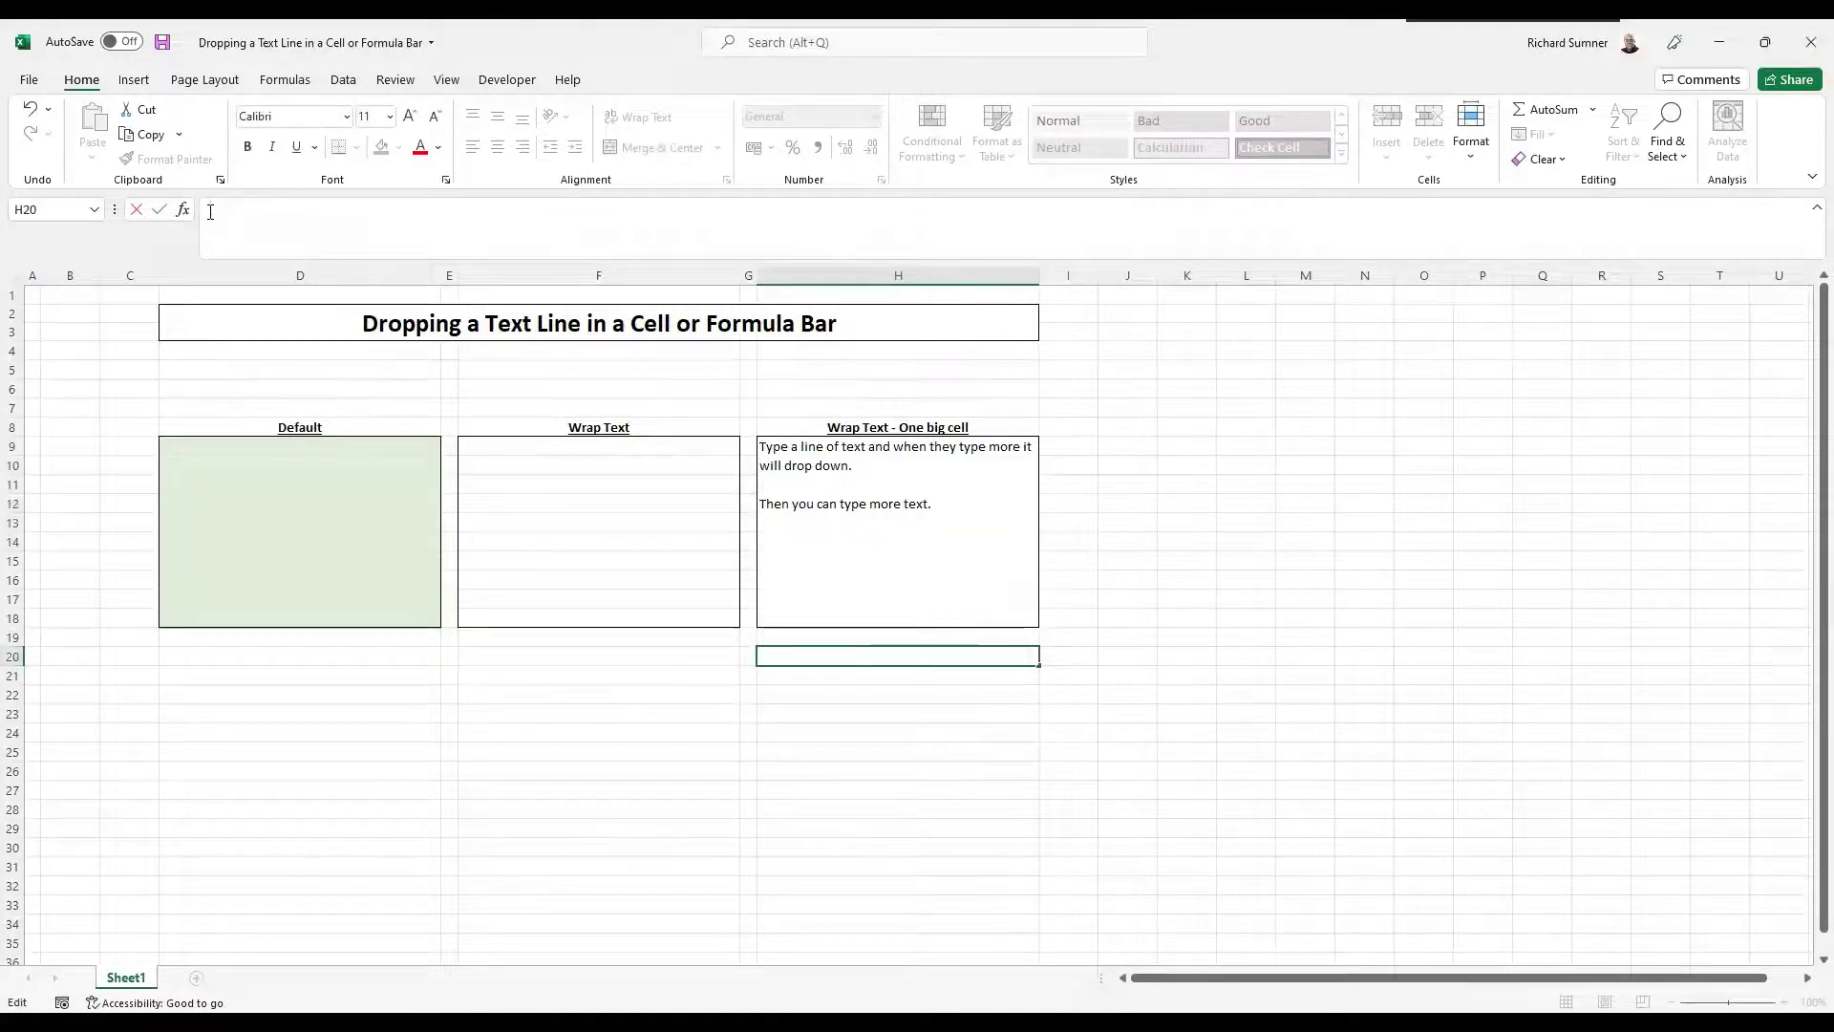
Collapse the formula bar to one line, then check I10, the Wrap Text box, the One big cell box and A1.
click(1503, 397)
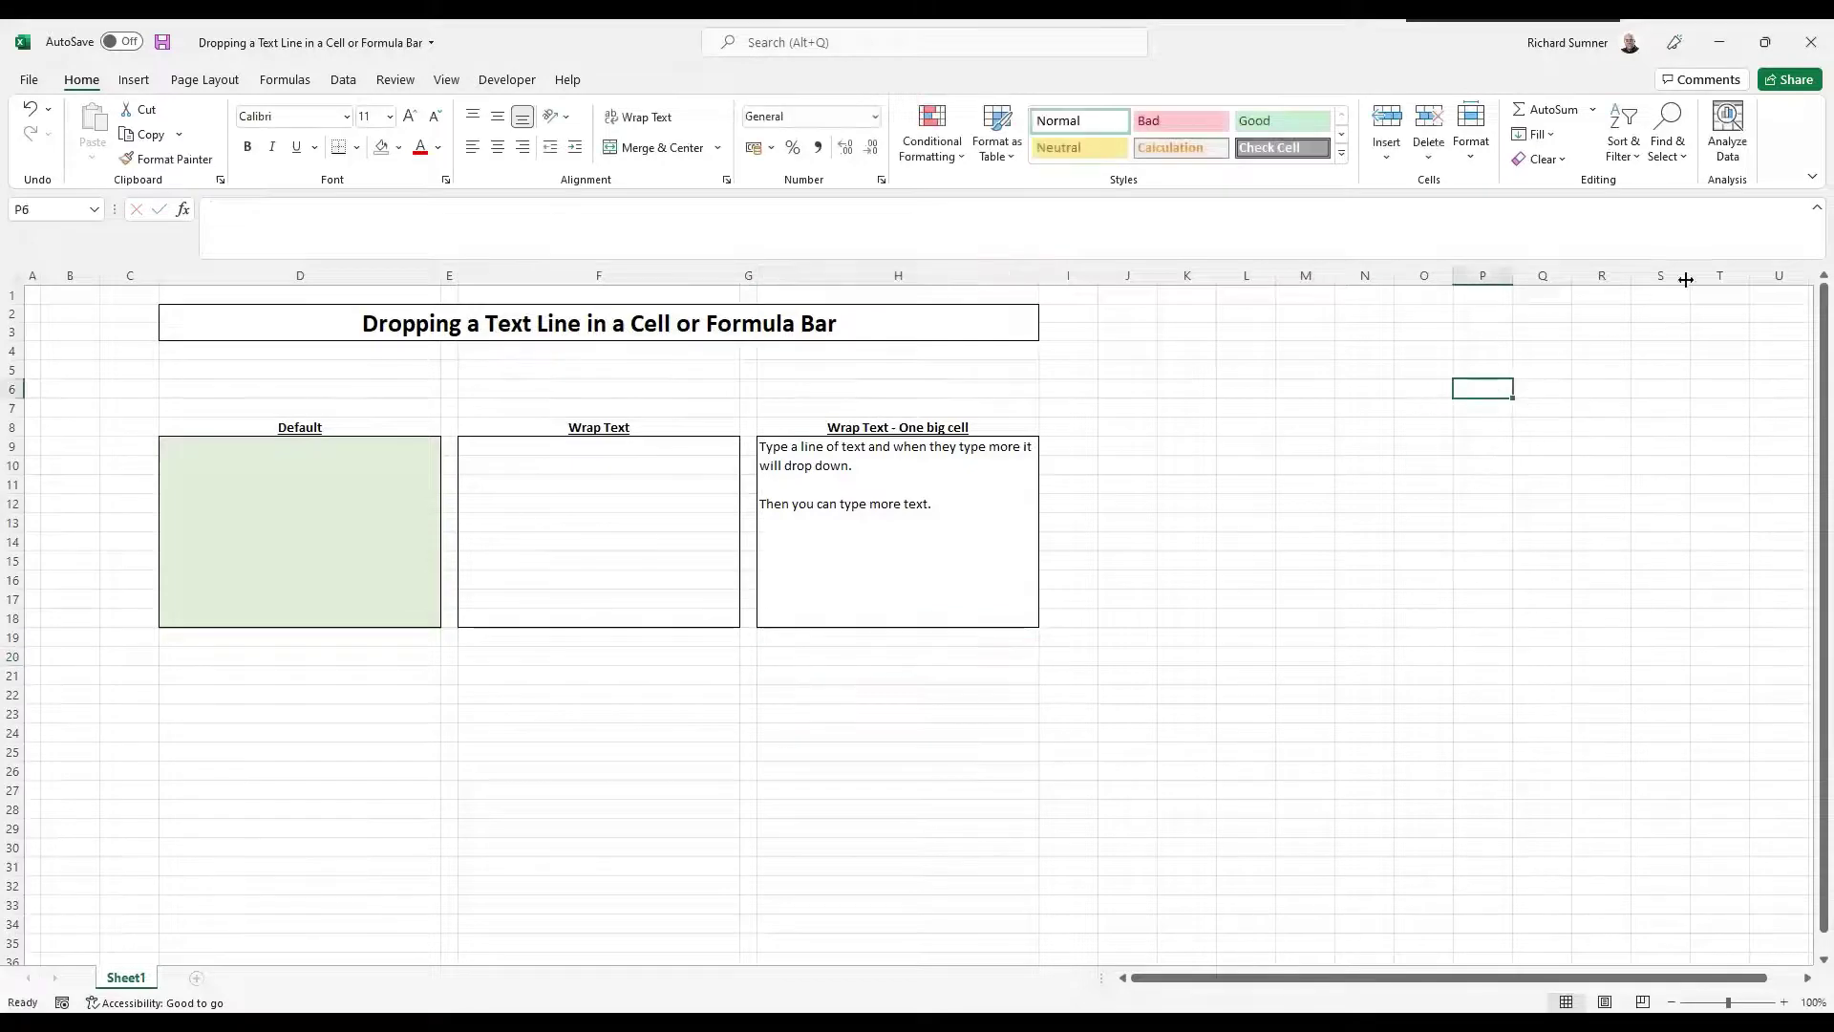
click(1817, 207)
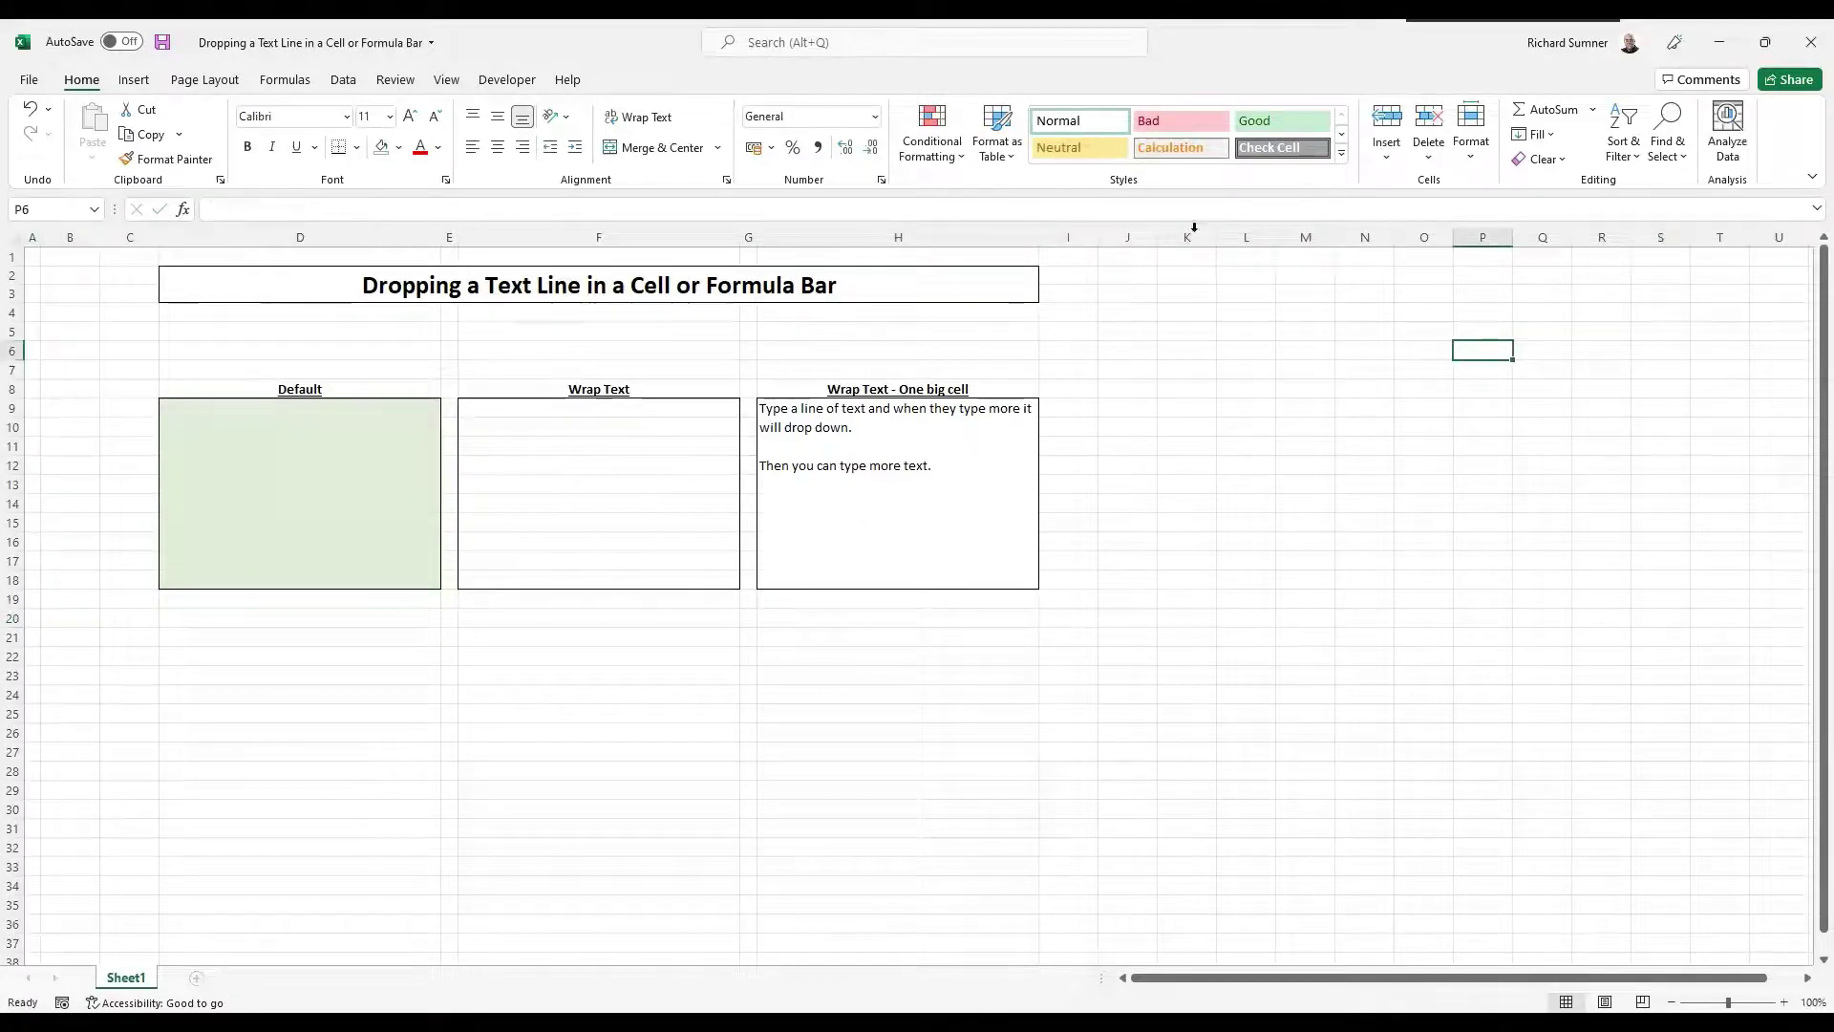
click(1080, 431)
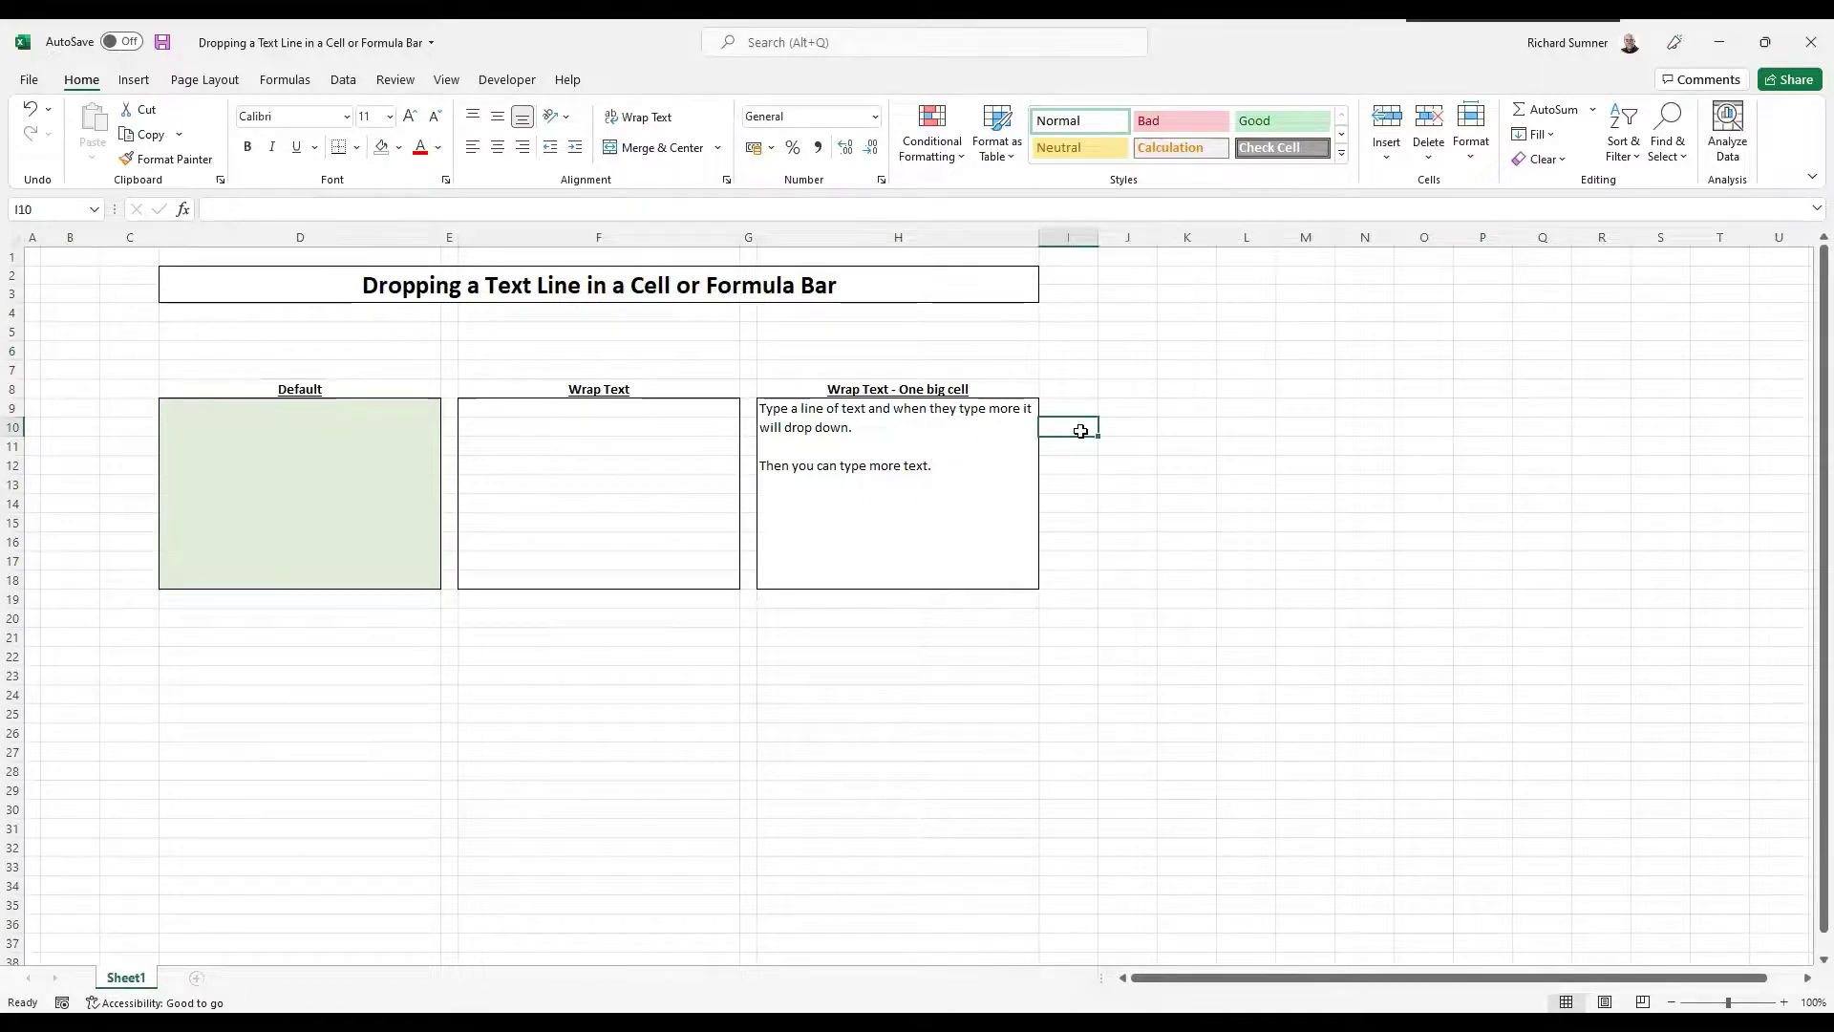
click(705, 420)
click(840, 462)
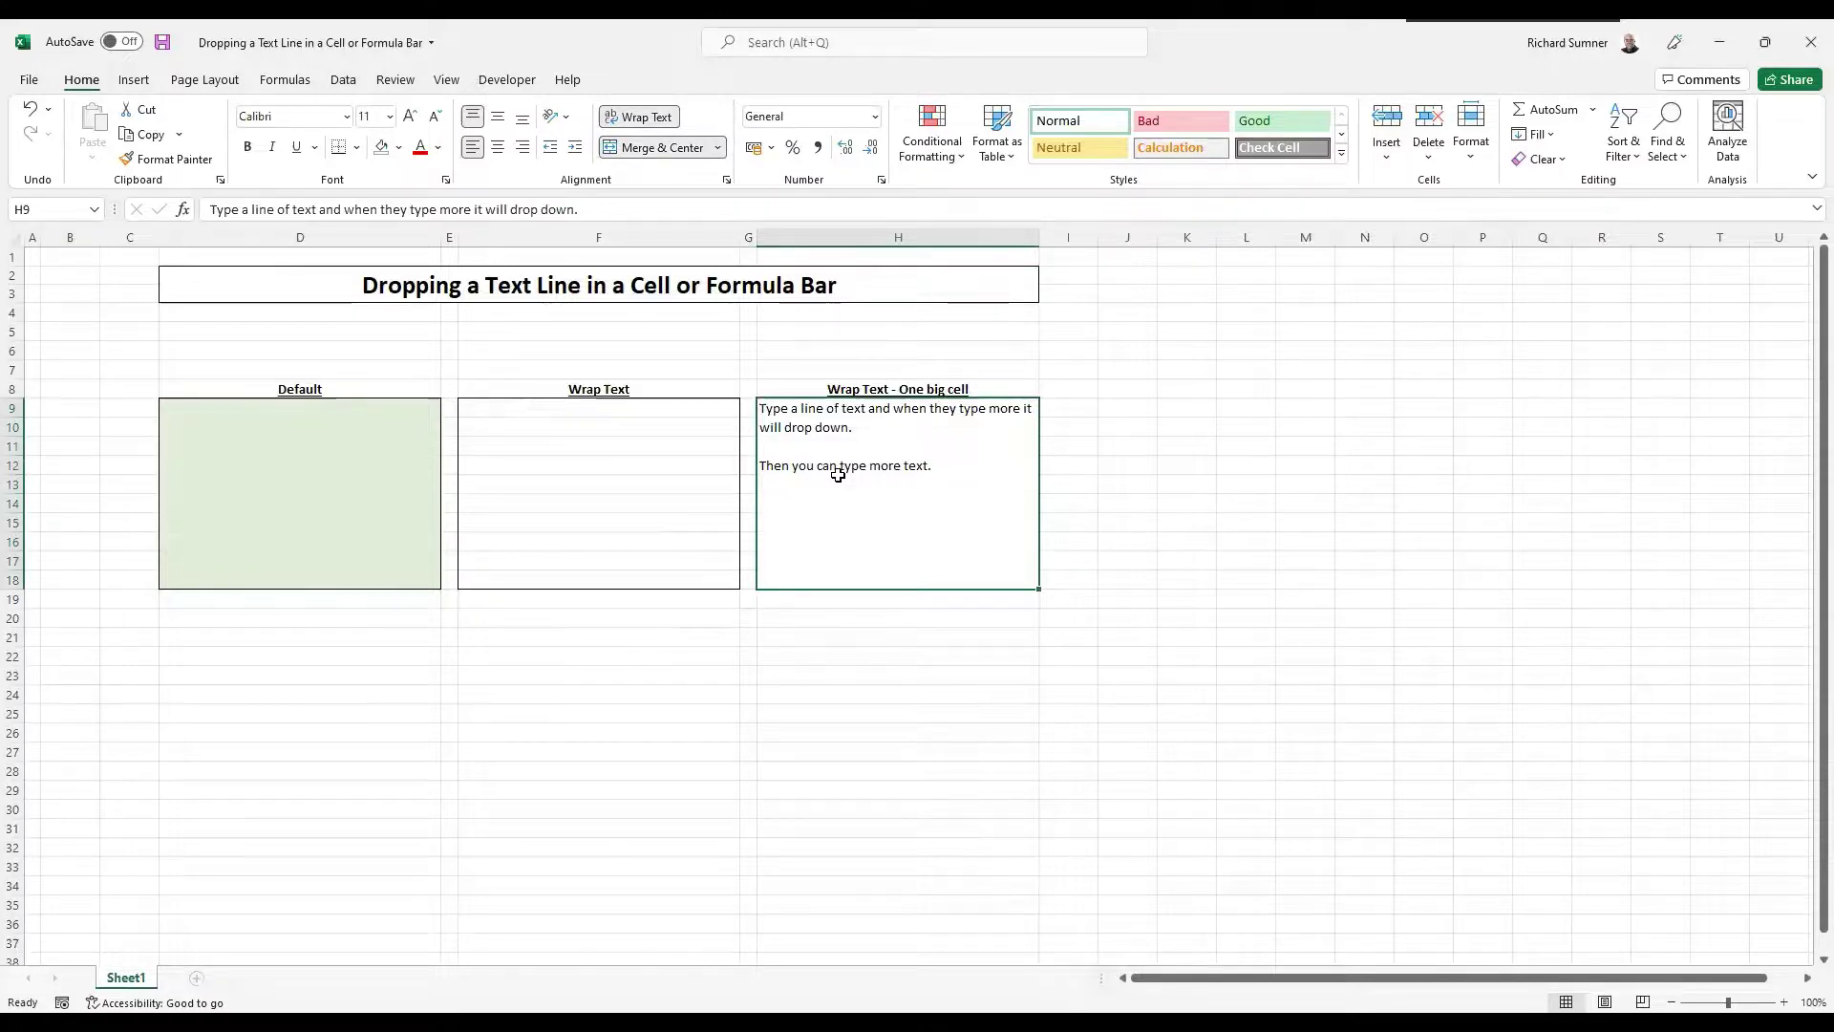
click(572, 408)
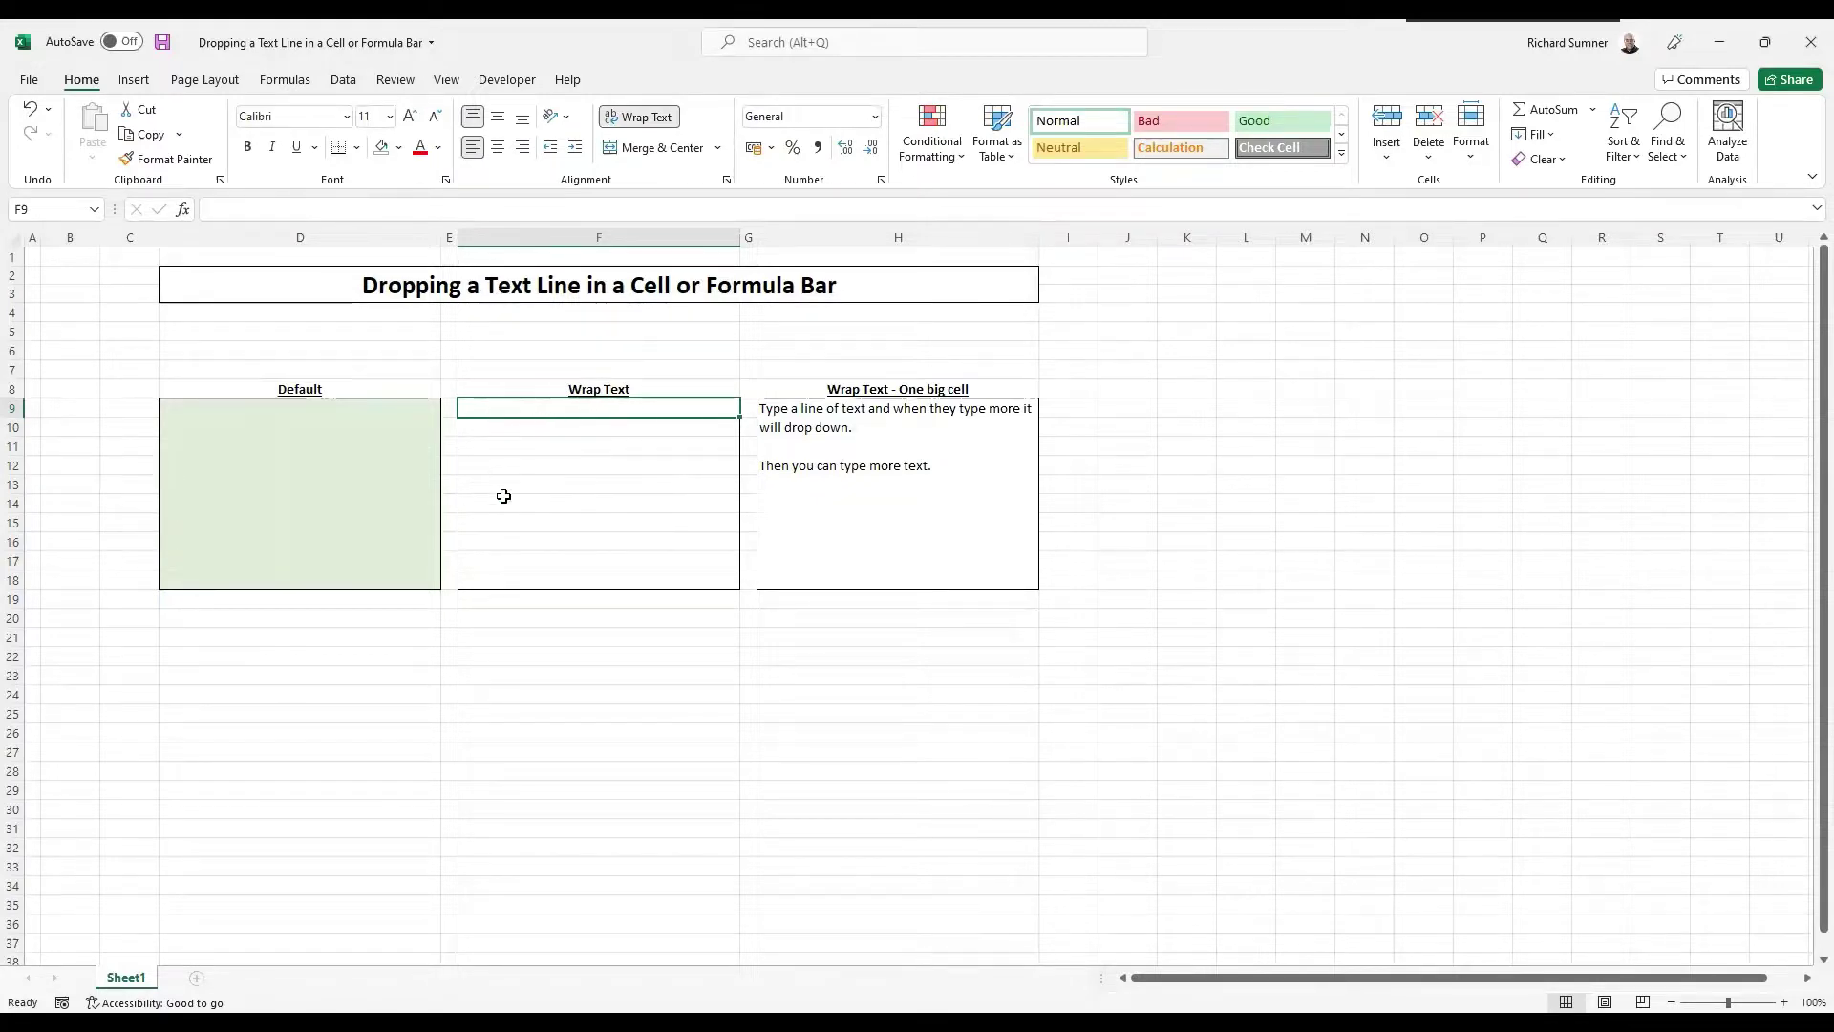
click(31, 256)
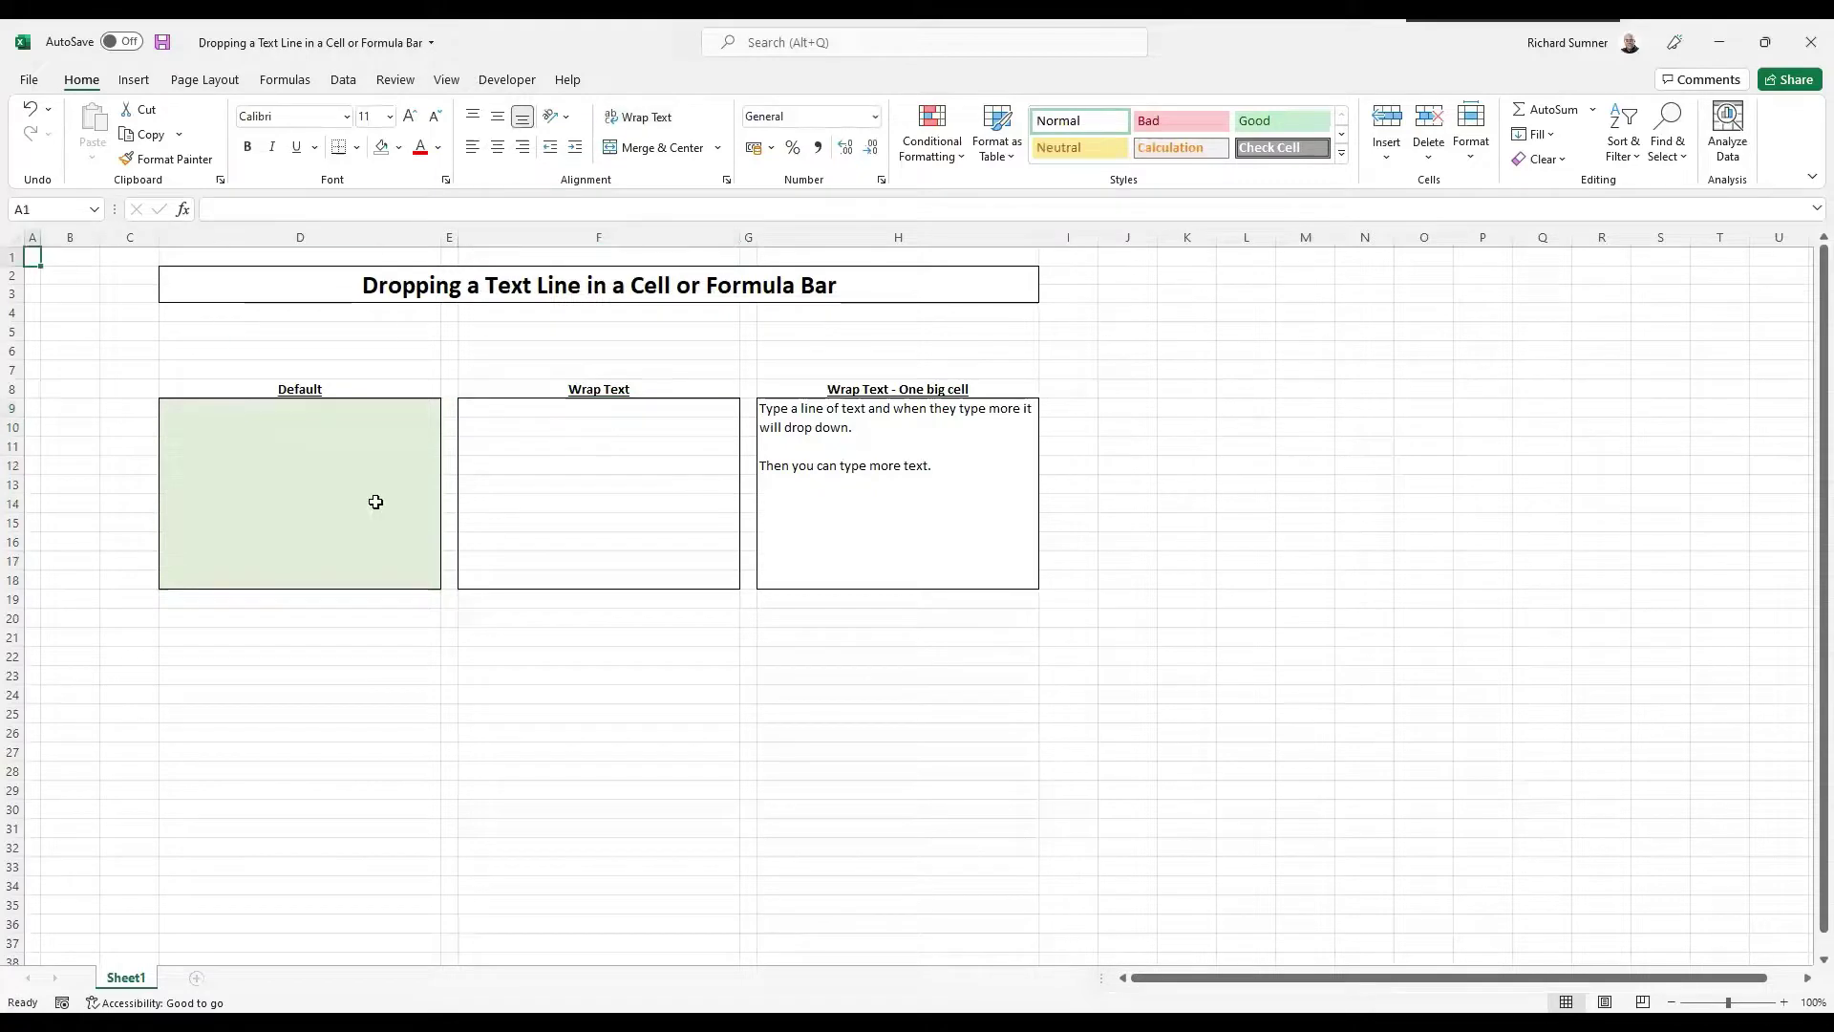